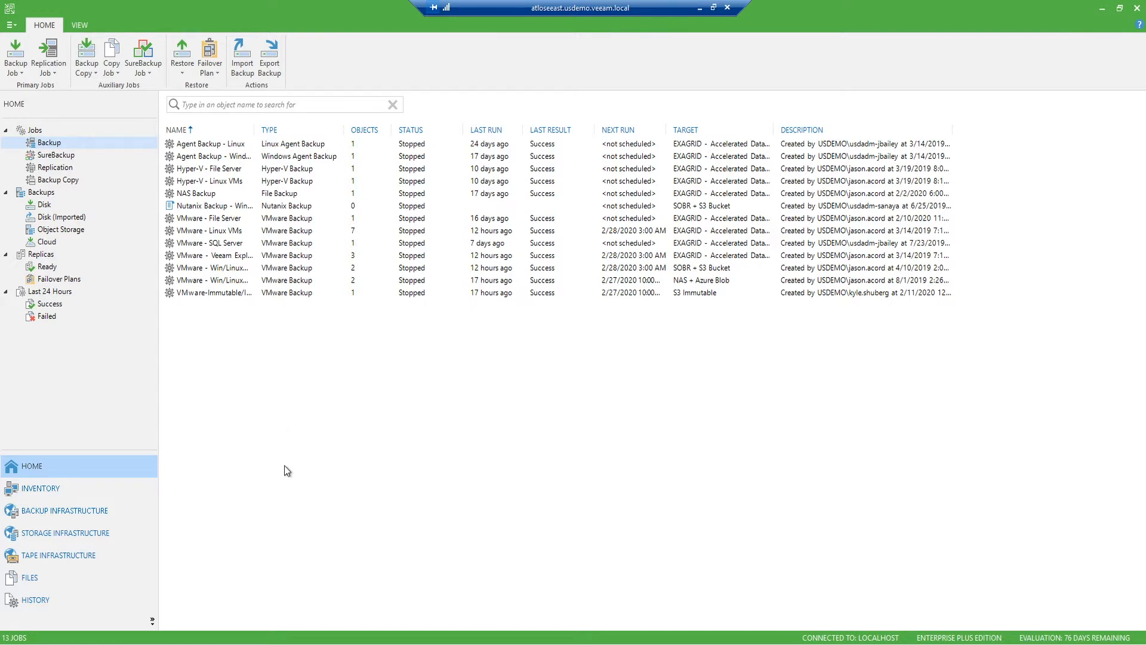
# - Open the properties of the \\atloseeast\nas SMB file share in the inventory
pyautogui.click(67, 493)
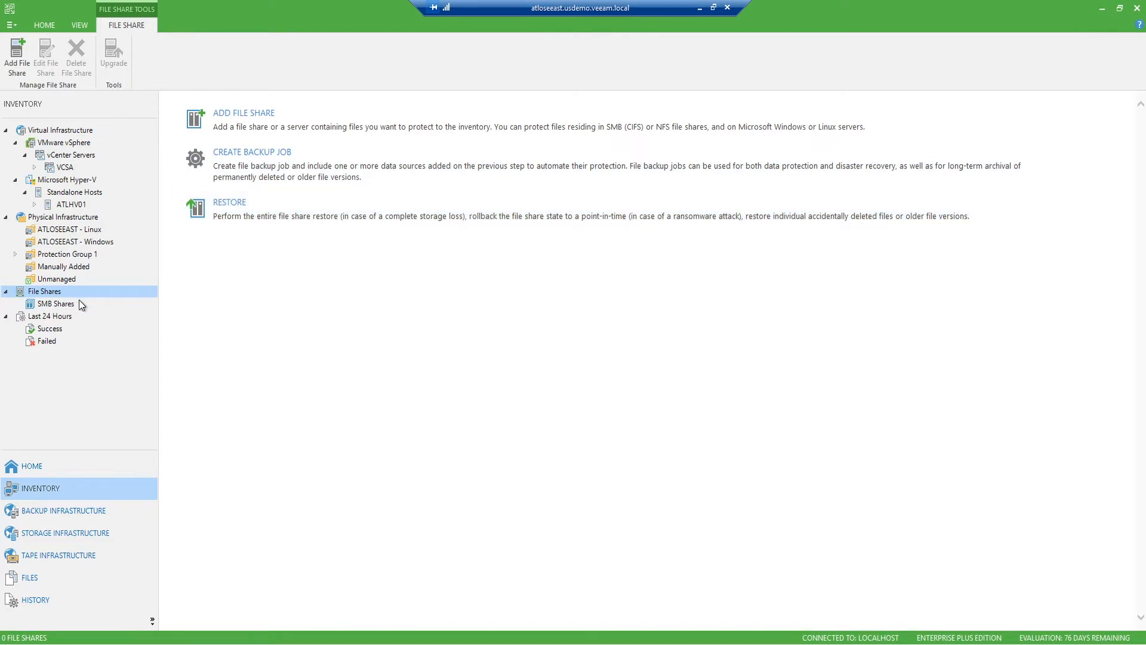
pyautogui.click(64, 304)
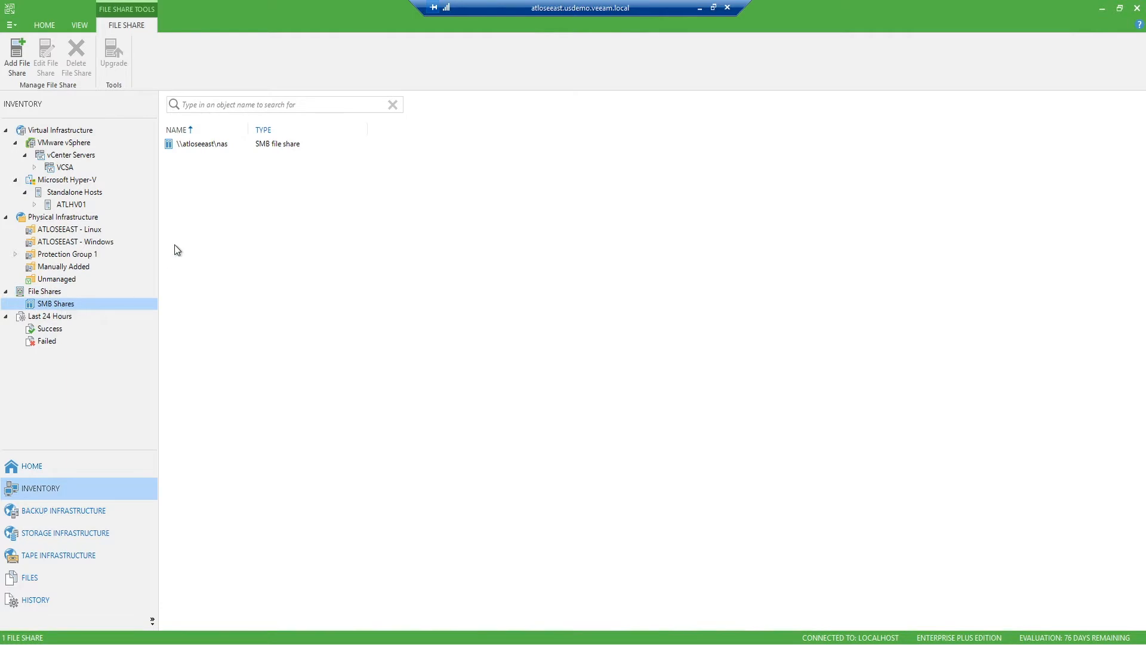
pyautogui.click(177, 143)
pyautogui.rightClick(178, 144)
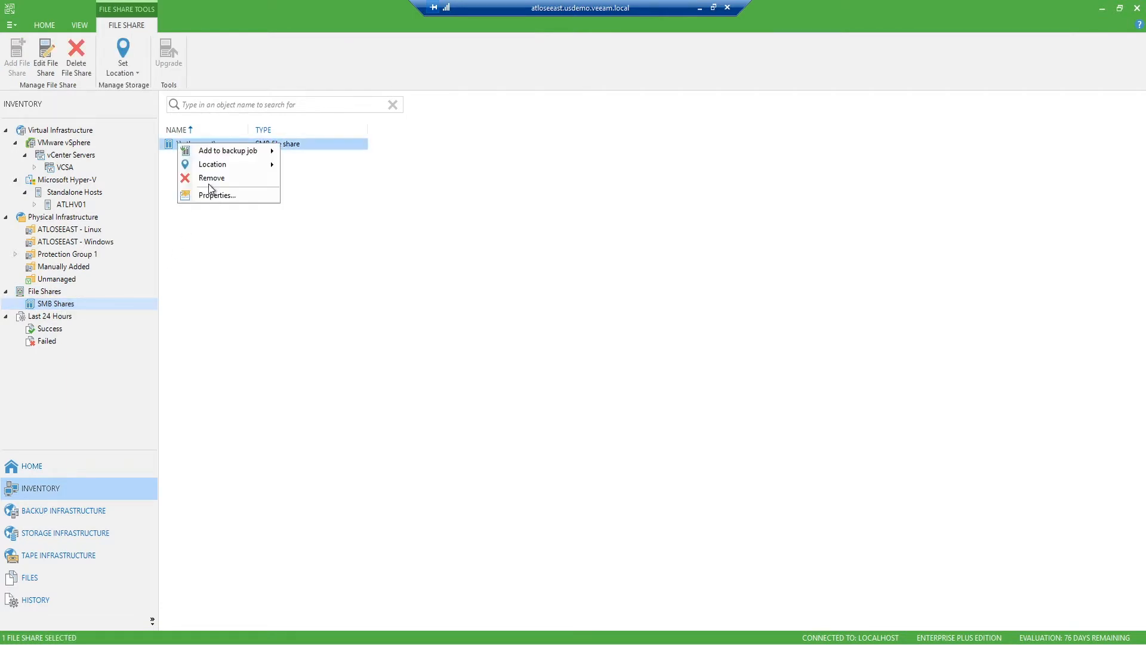
pyautogui.click(217, 196)
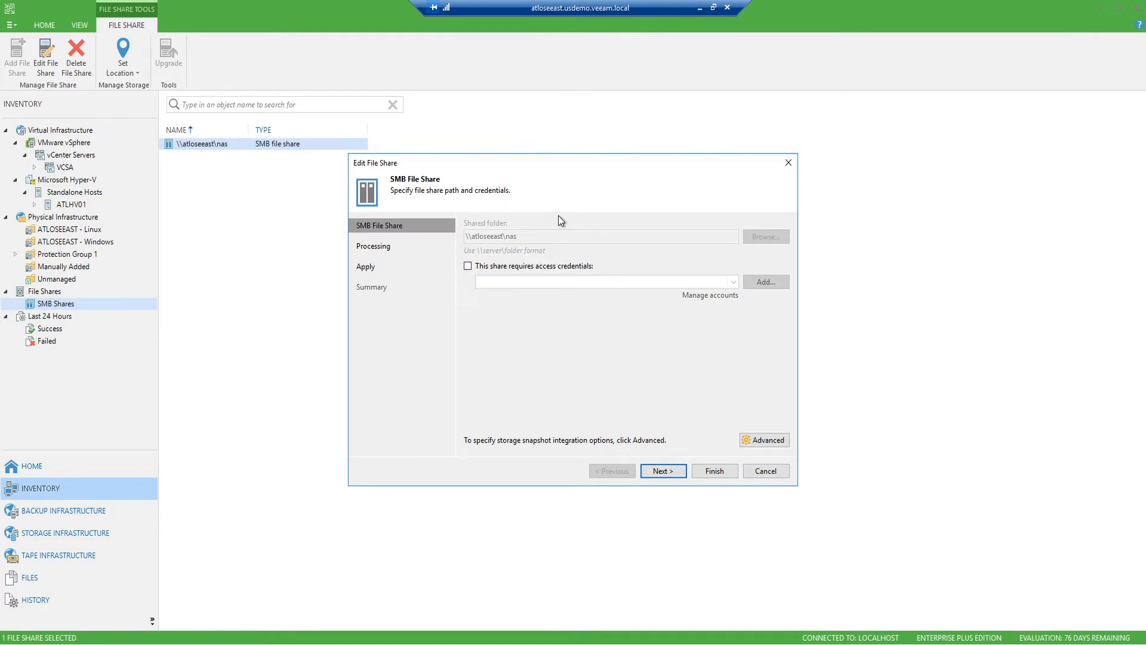
# - Review the share's processing settings and its file proxy choices, and close the file share settings without changes
pyautogui.click(662, 470)
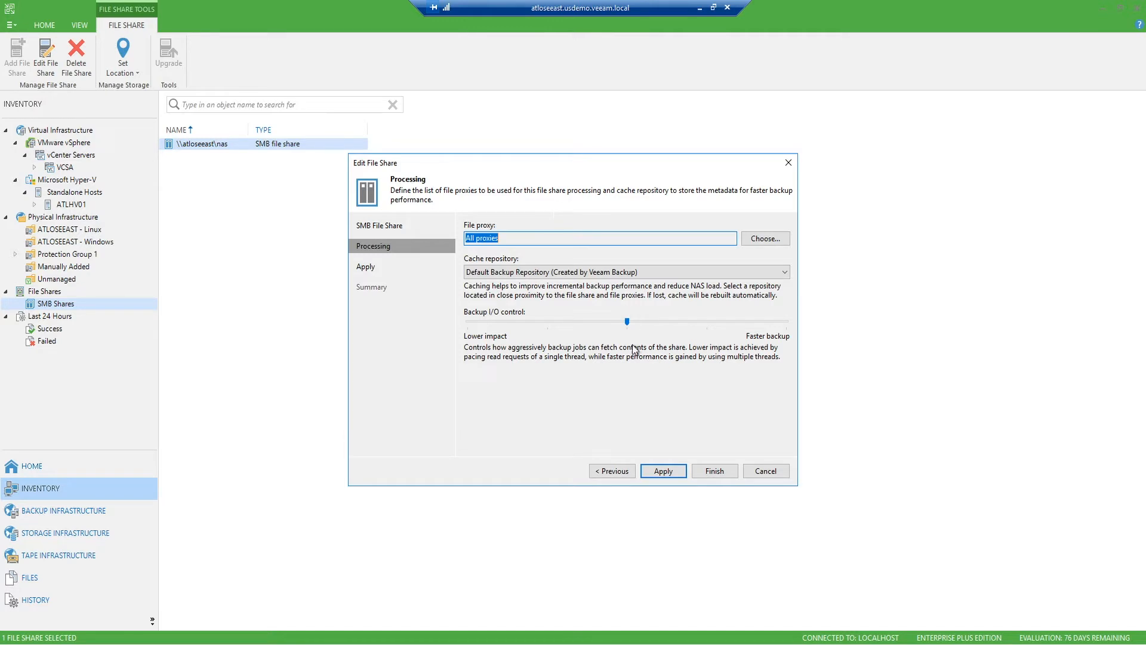
pyautogui.click(758, 239)
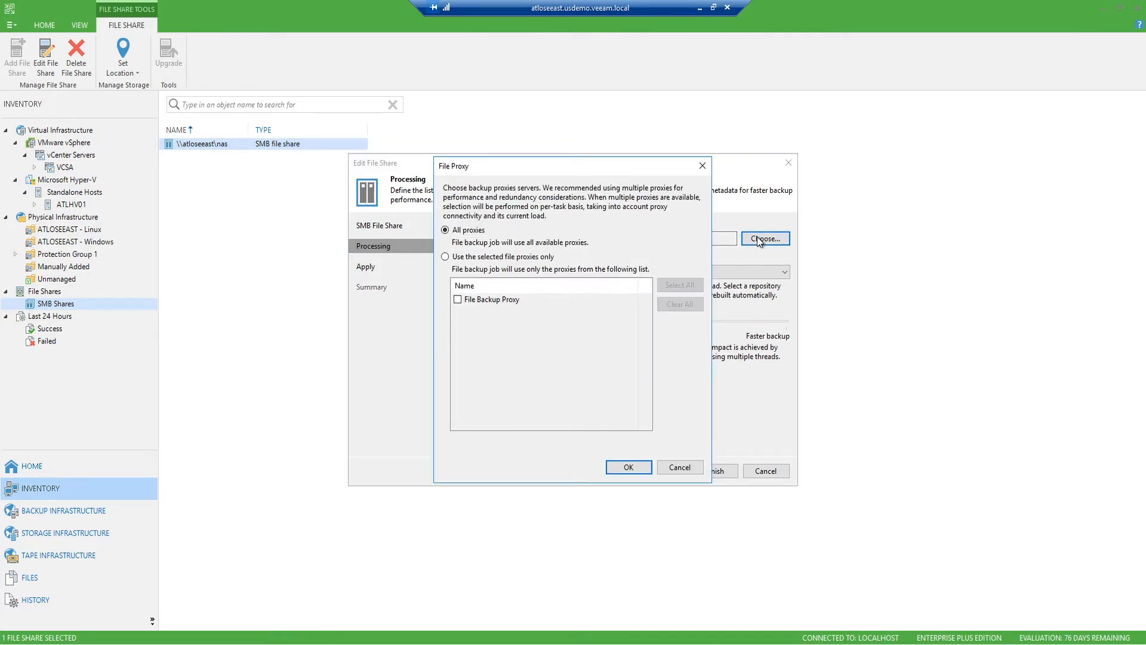
pyautogui.click(703, 167)
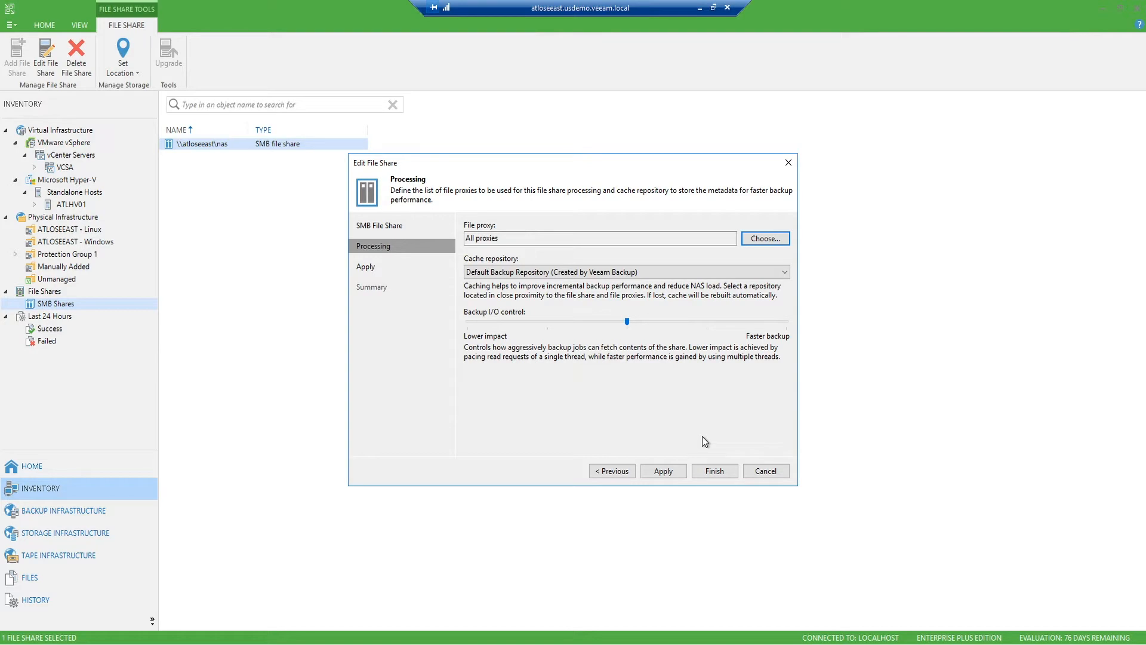
pyautogui.click(759, 472)
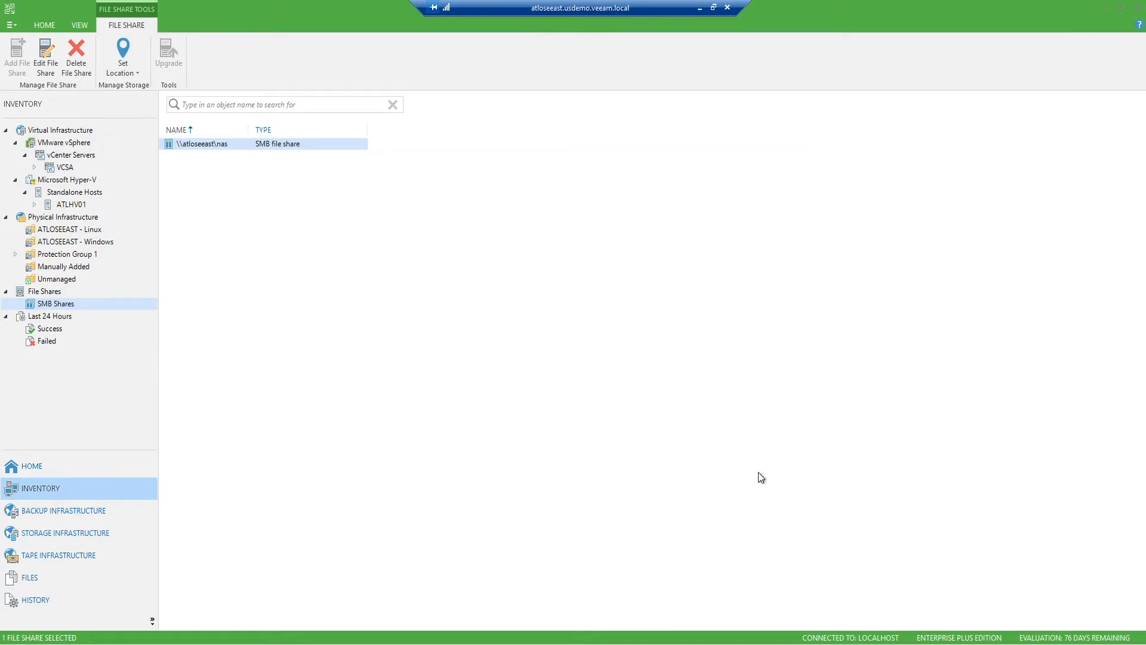
# - Review the server and concurrent task settings for a new file backup proxy, and cancel without adding it
pyautogui.click(98, 514)
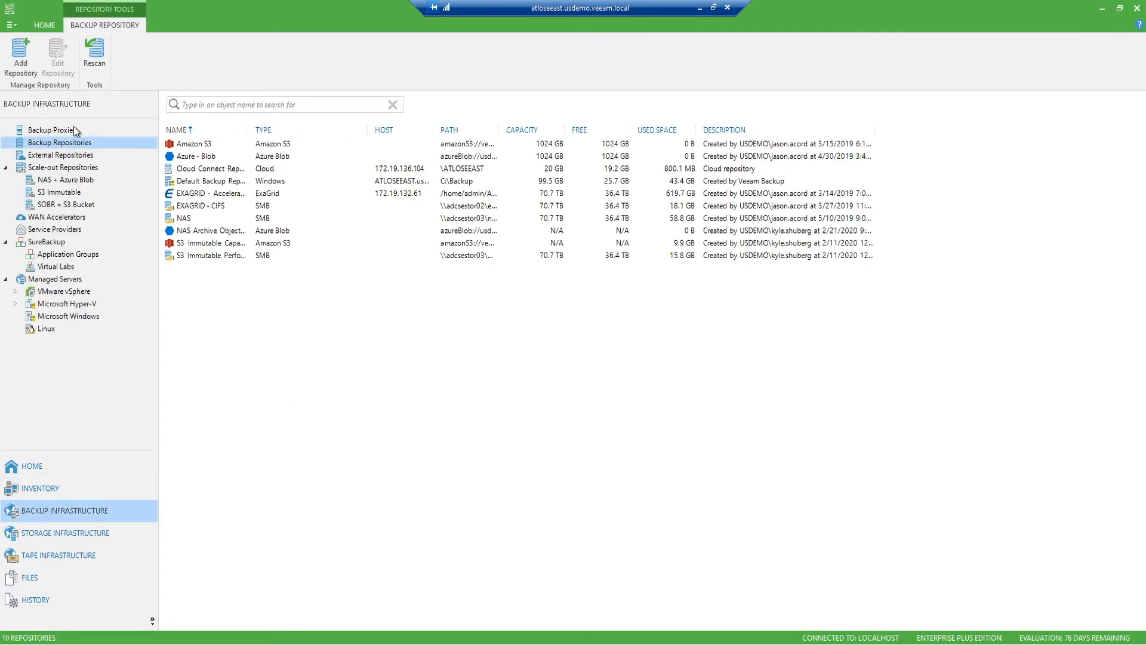
pyautogui.click(64, 133)
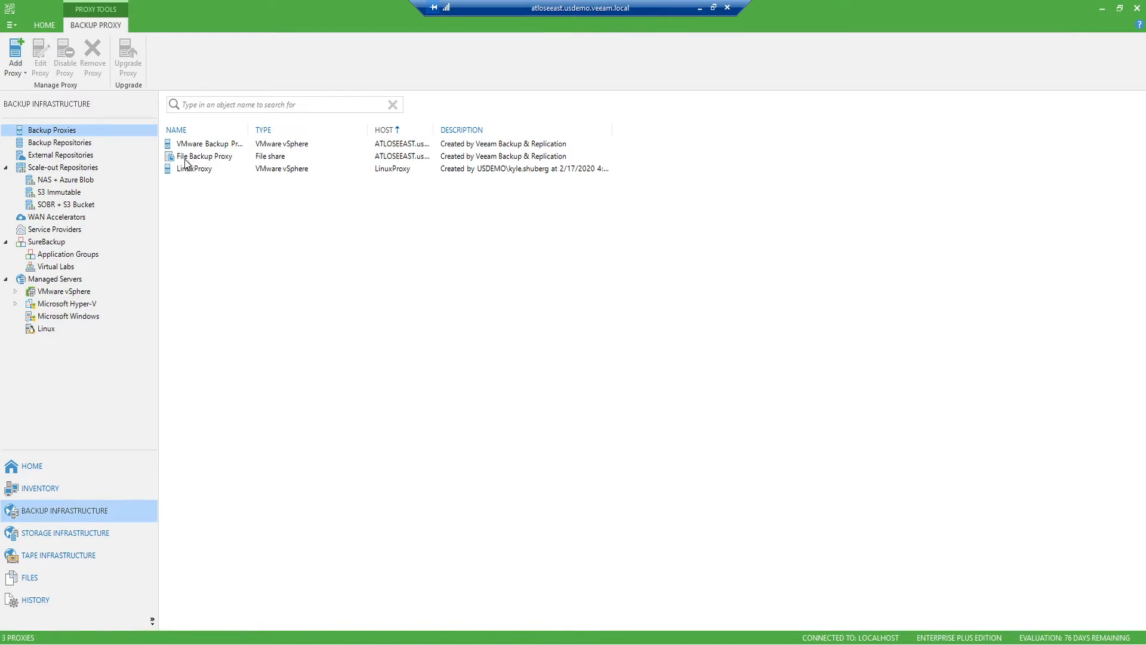
pyautogui.rightClick(180, 188)
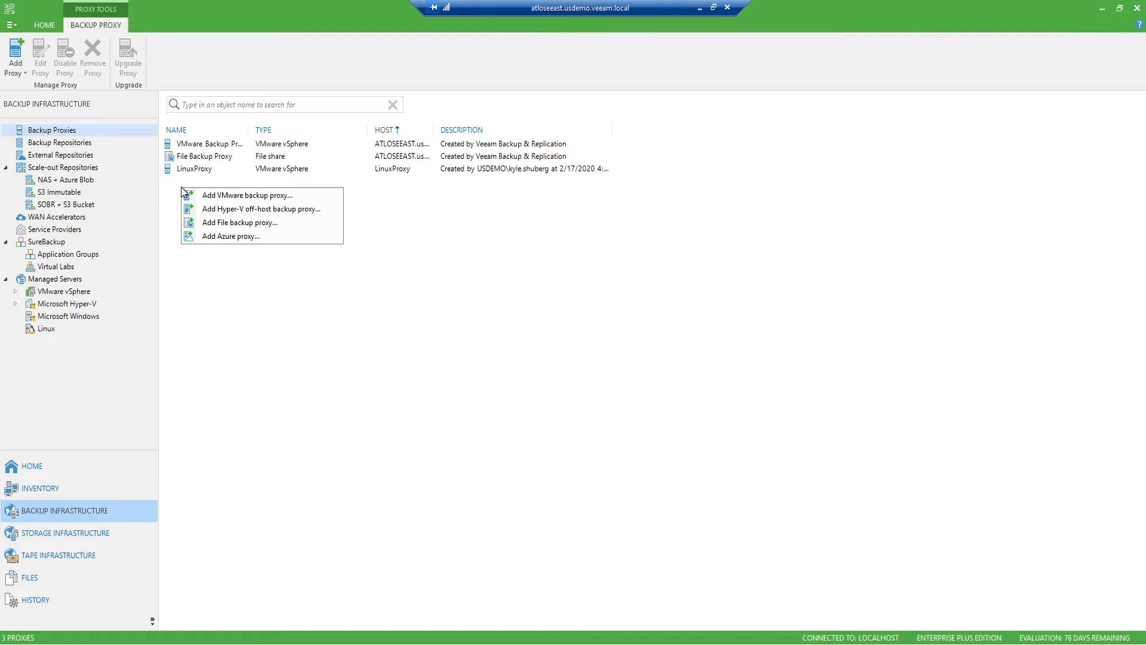
pyautogui.click(203, 224)
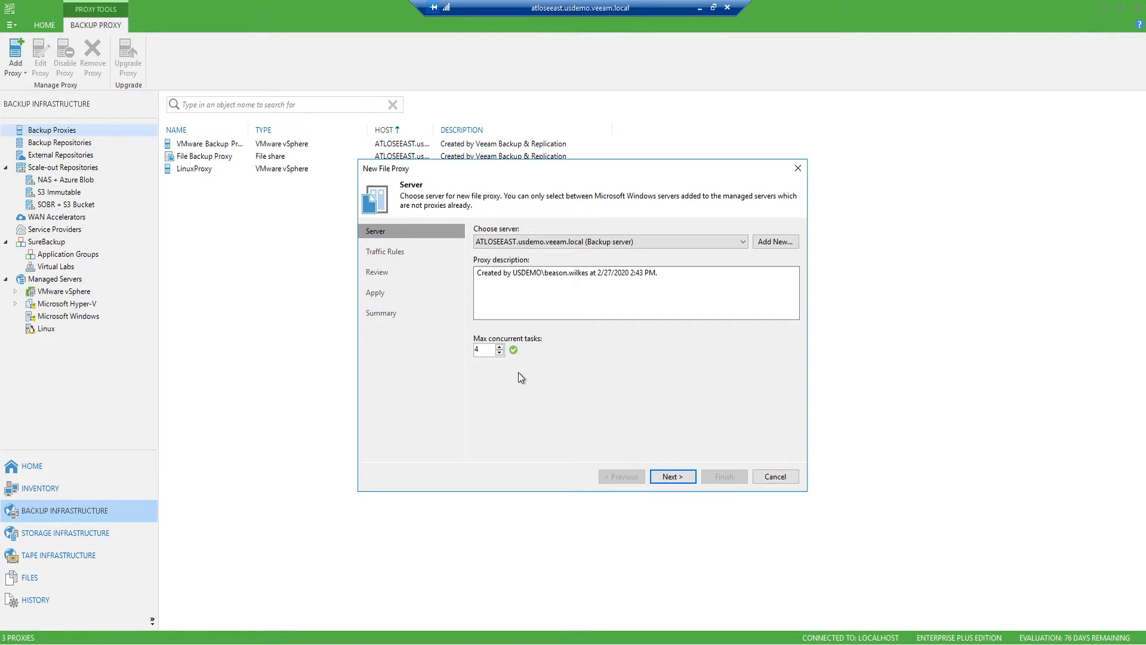
pyautogui.moveTo(515, 351)
pyautogui.click(779, 476)
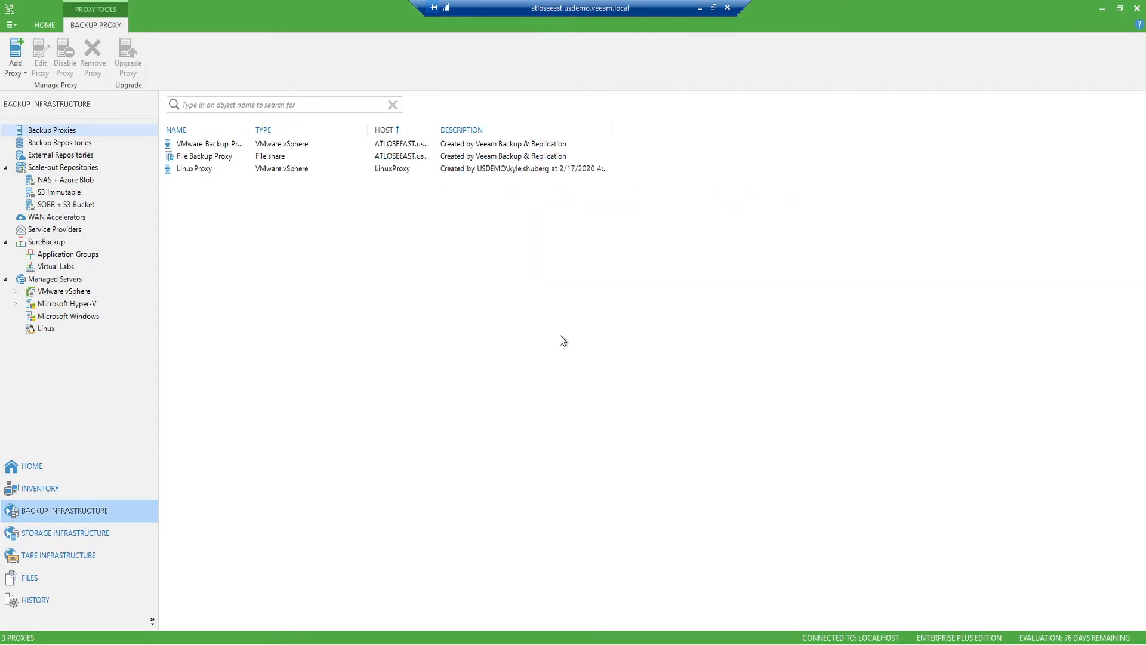
# - Review the storage types available for a new backup repository, and cancel without adding one
pyautogui.click(70, 139)
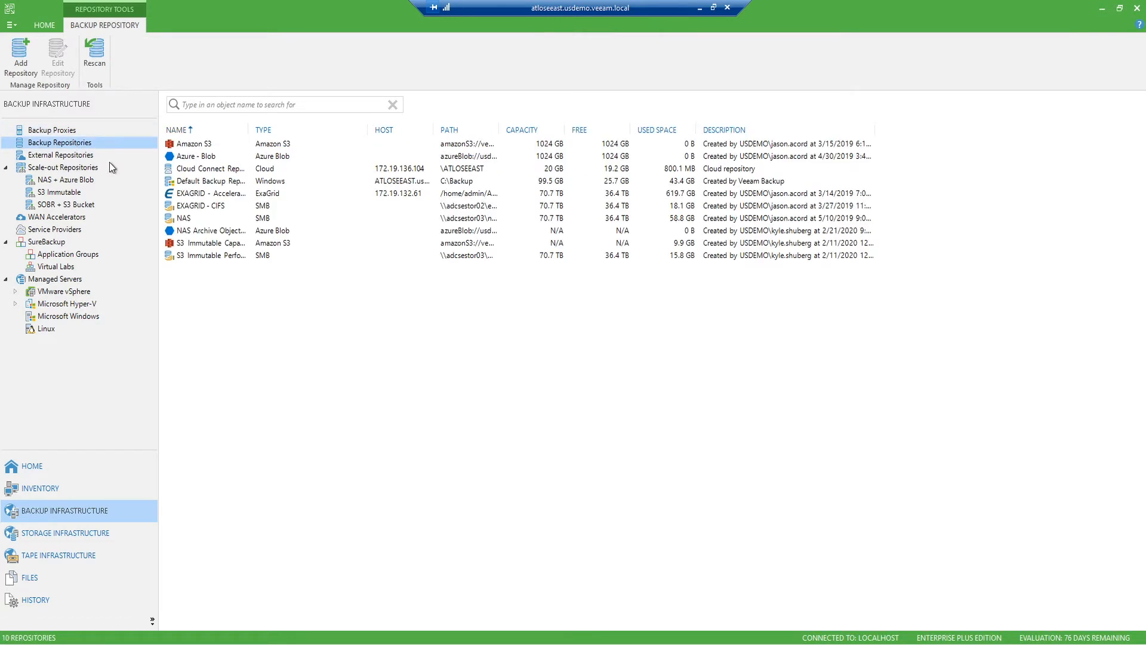
pyautogui.rightClick(174, 289)
pyautogui.click(206, 297)
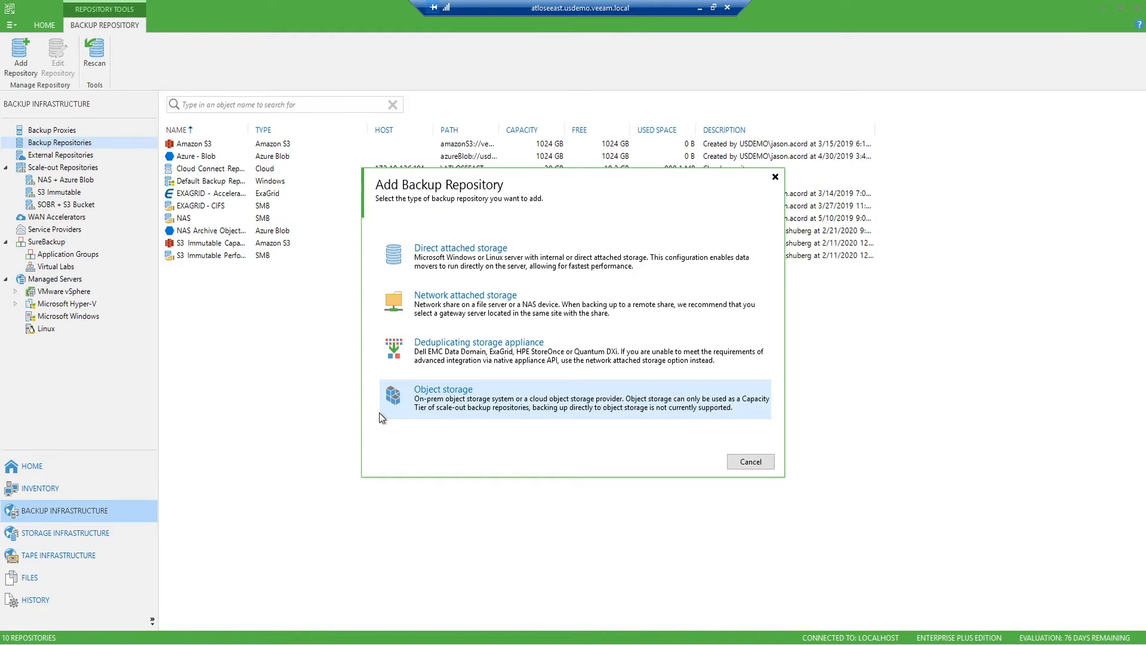
pyautogui.click(751, 462)
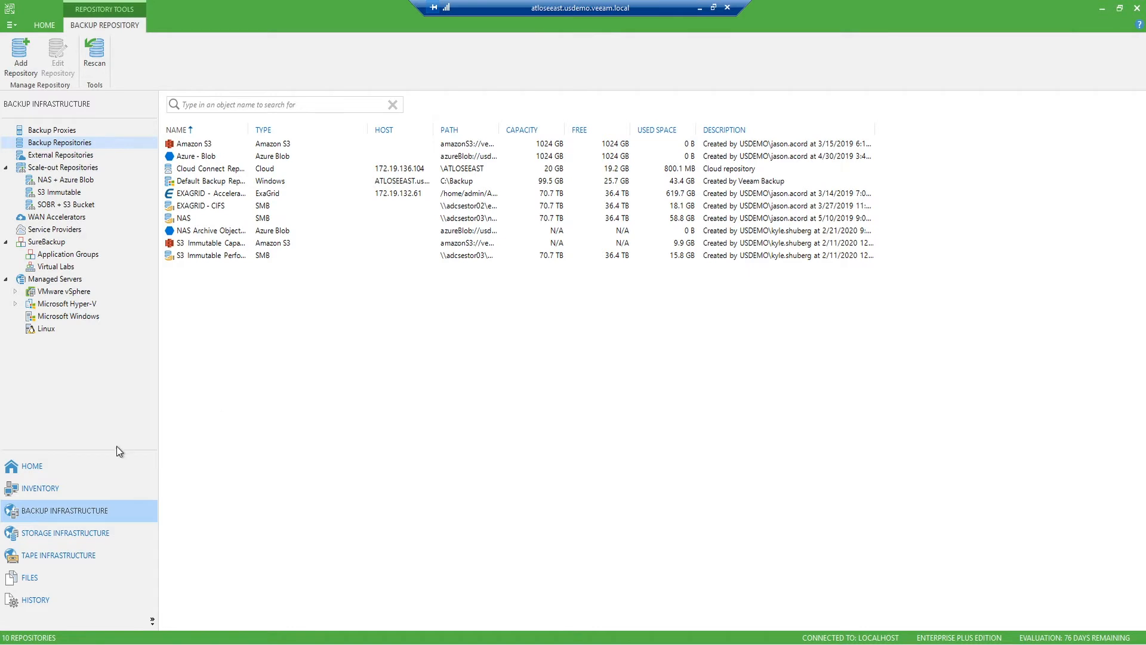
# - Open the NAS Backup job for editing and select the hbo.com folder entry among its files and folders
pyautogui.click(32, 465)
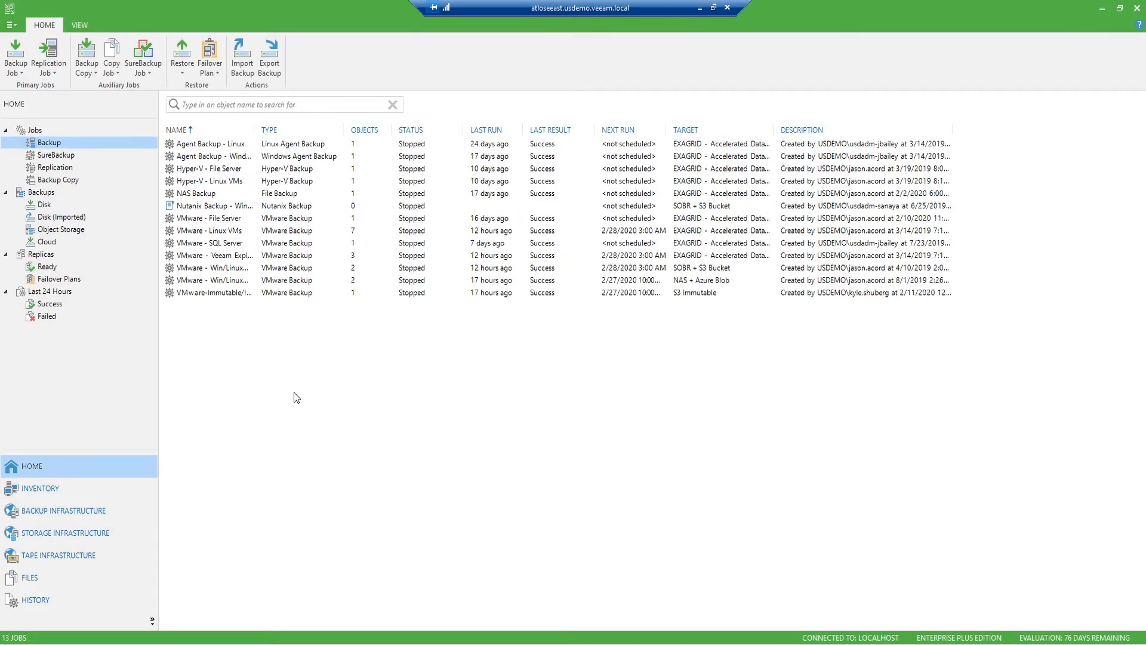
pyautogui.rightClick(204, 194)
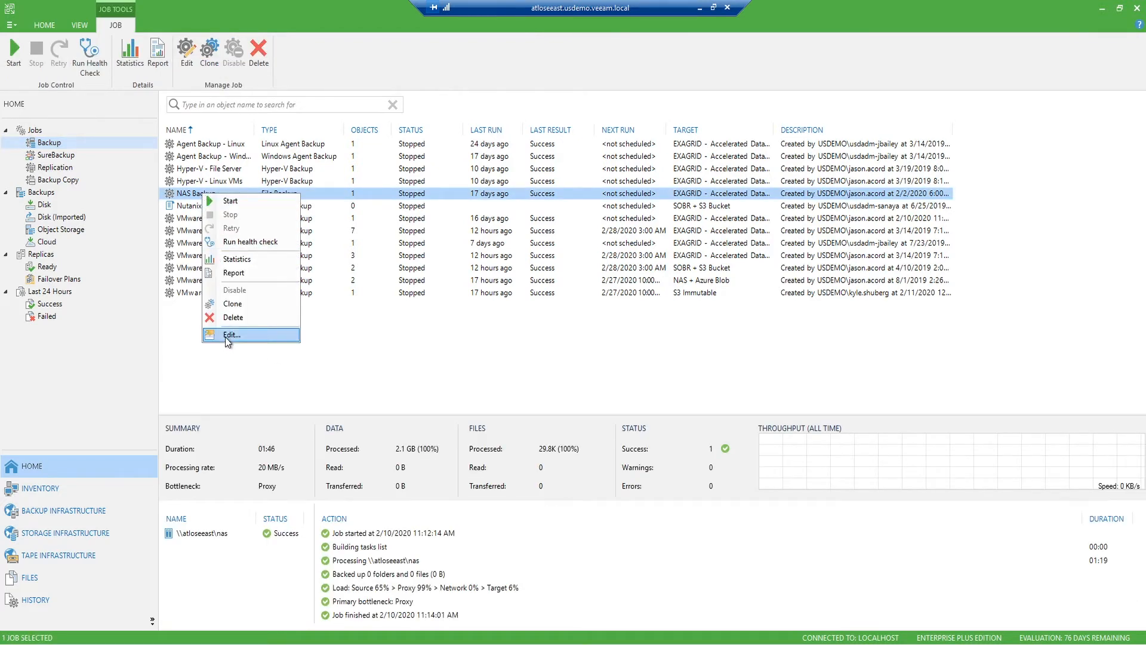
pyautogui.click(225, 337)
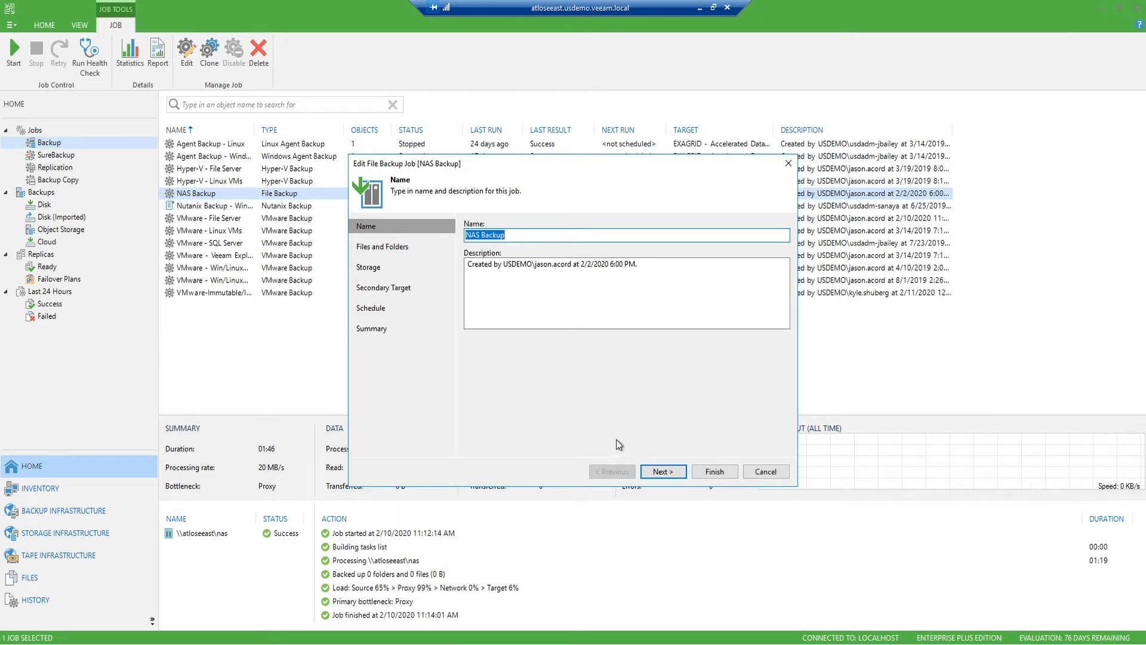
pyautogui.click(663, 471)
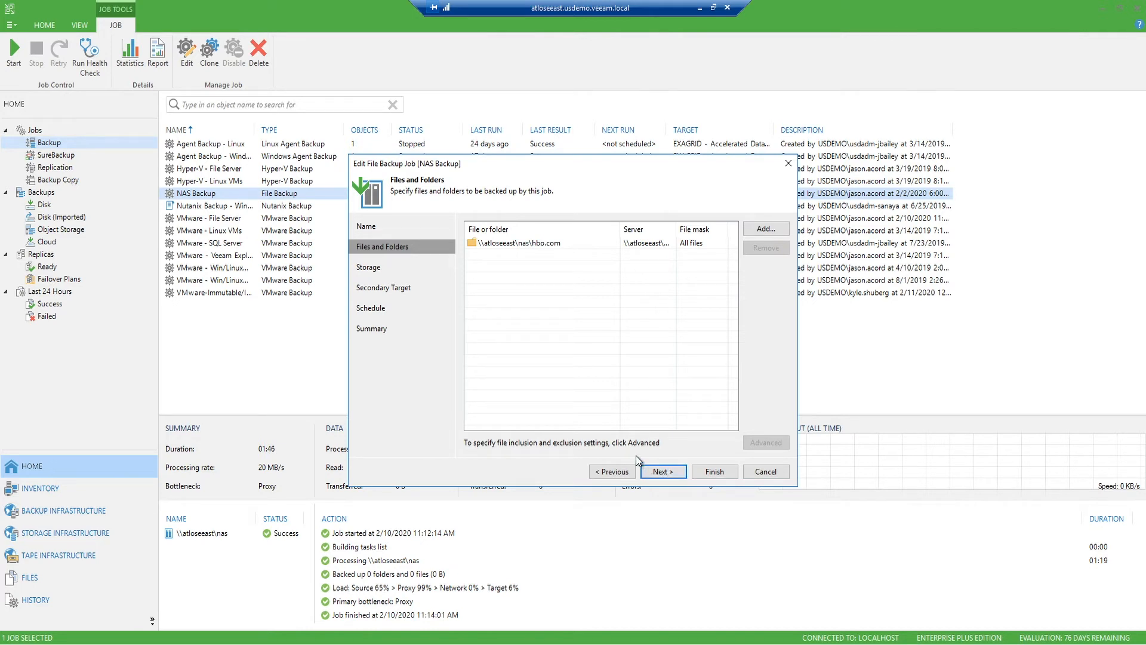
pyautogui.click(566, 244)
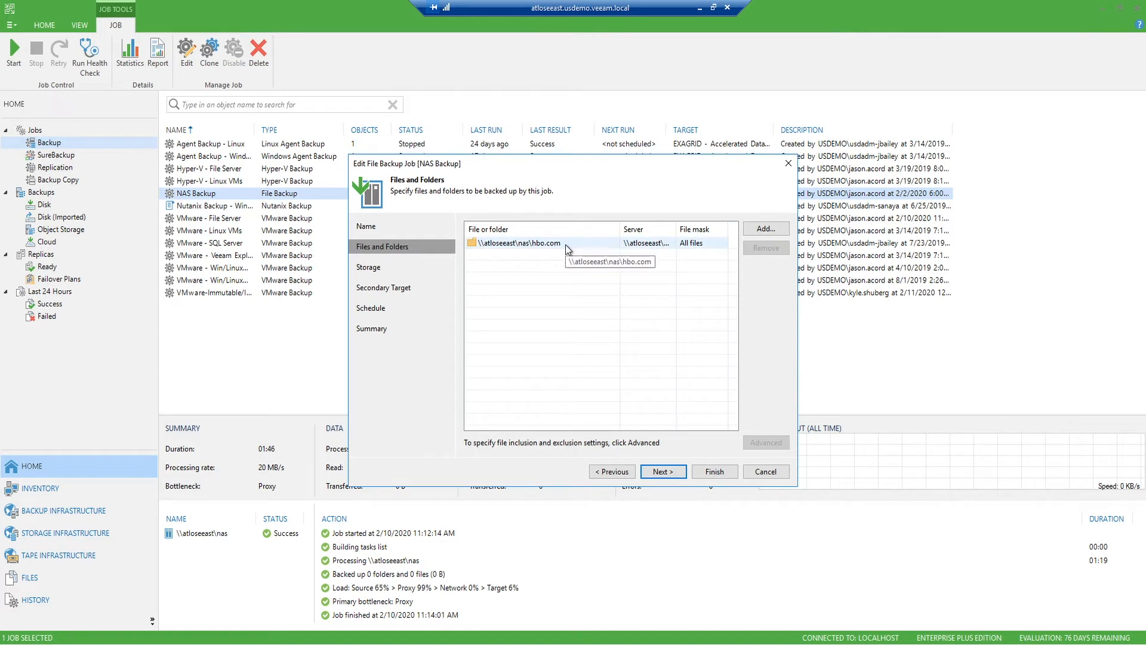
# - Browse the contents of the \\atloseeast\nas share as possible backup sources, and cancel without adding any
pyautogui.click(758, 230)
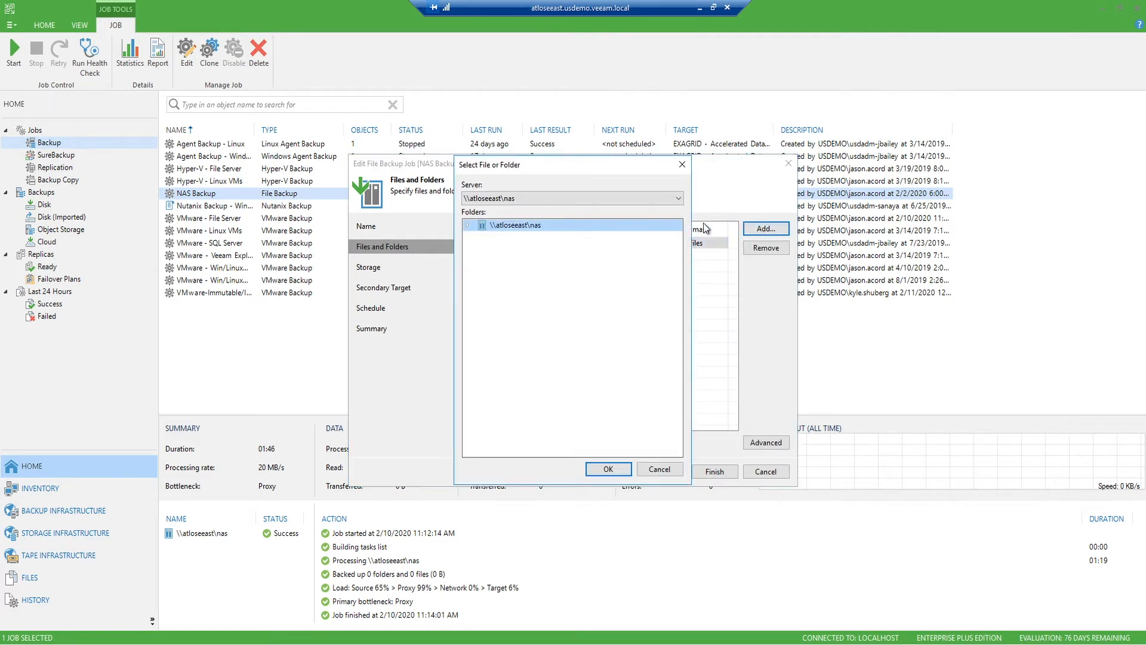
pyautogui.click(468, 225)
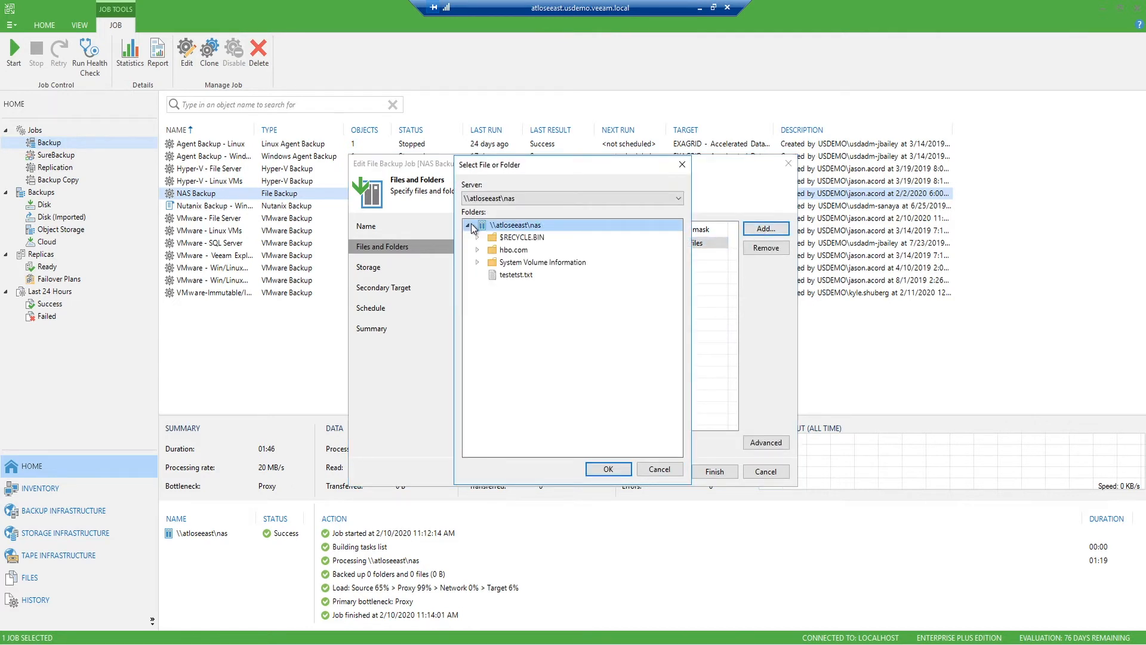
pyautogui.click(511, 267)
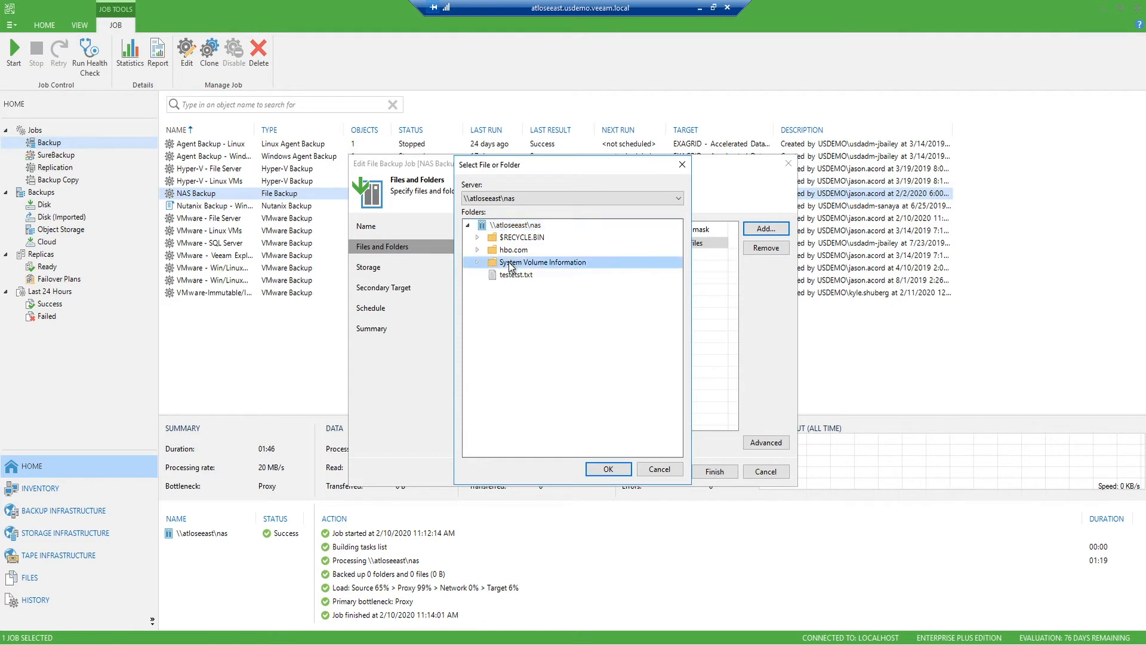
pyautogui.click(659, 469)
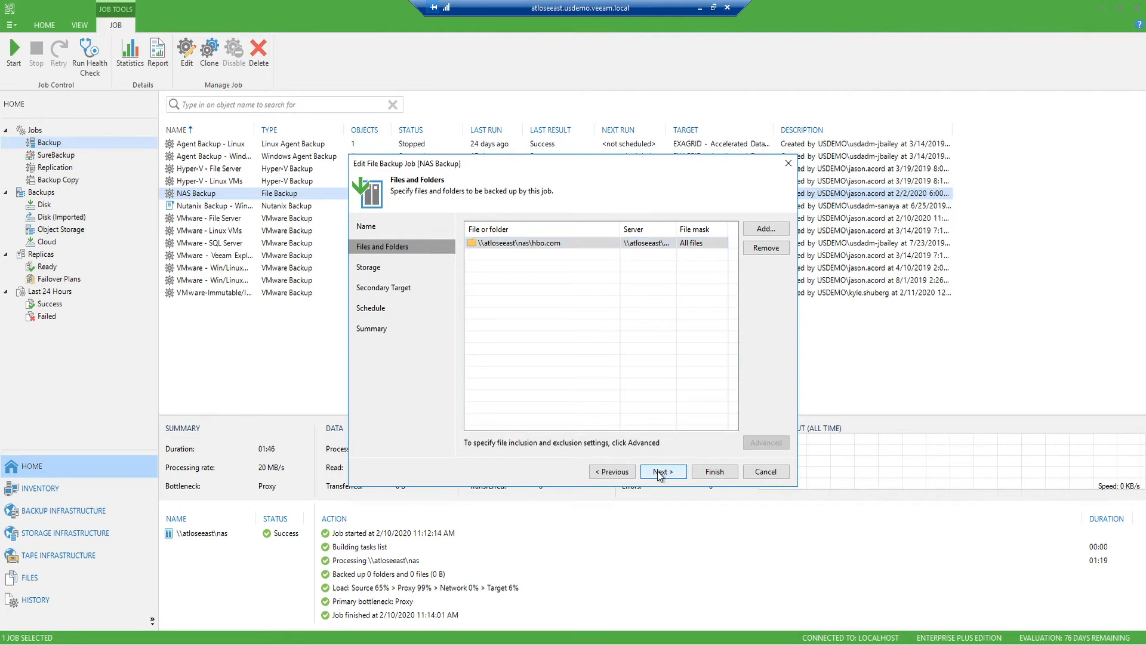
# - Review the NAS Backup job's storage and secondary target settings, ending at its schedule settings
pyautogui.click(660, 475)
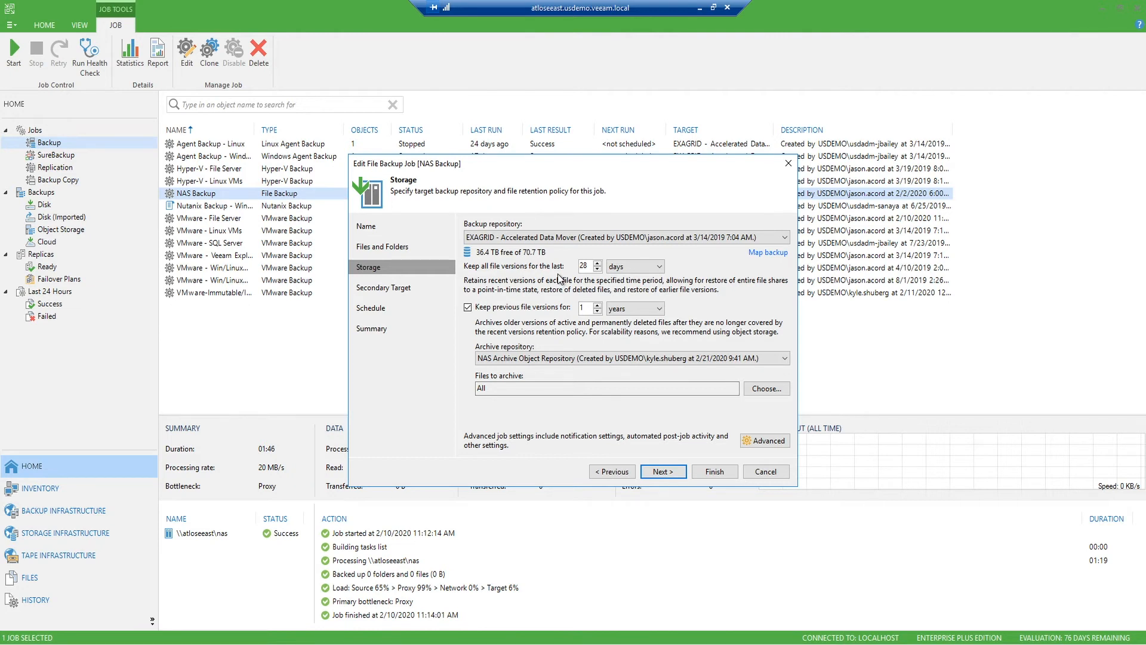
pyautogui.click(660, 473)
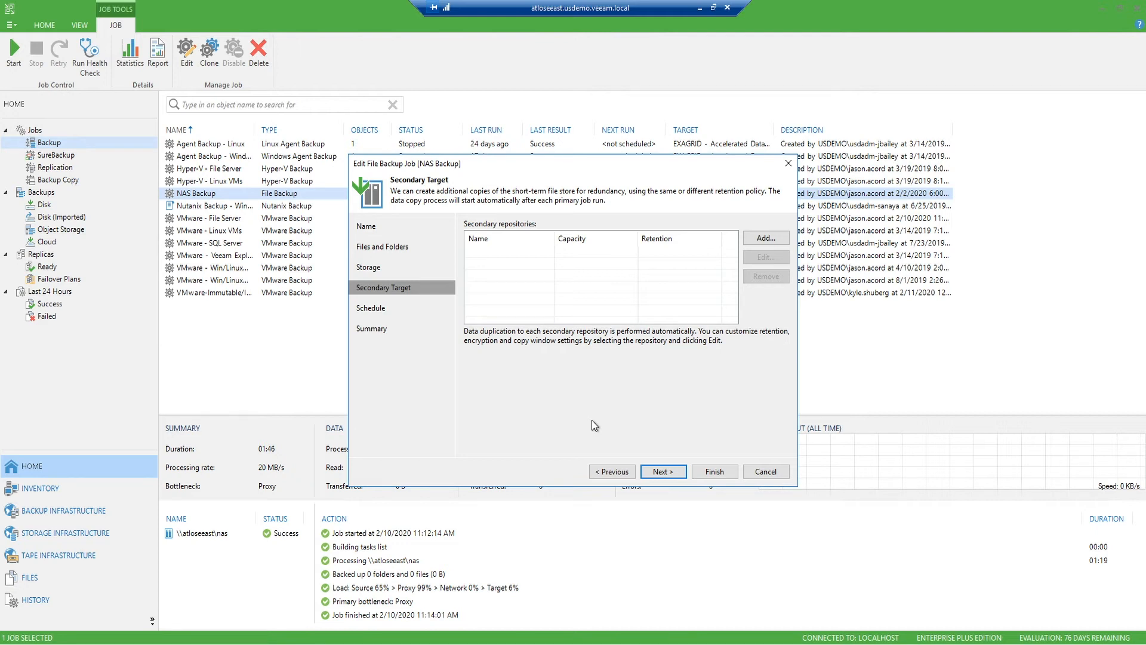
pyautogui.click(660, 475)
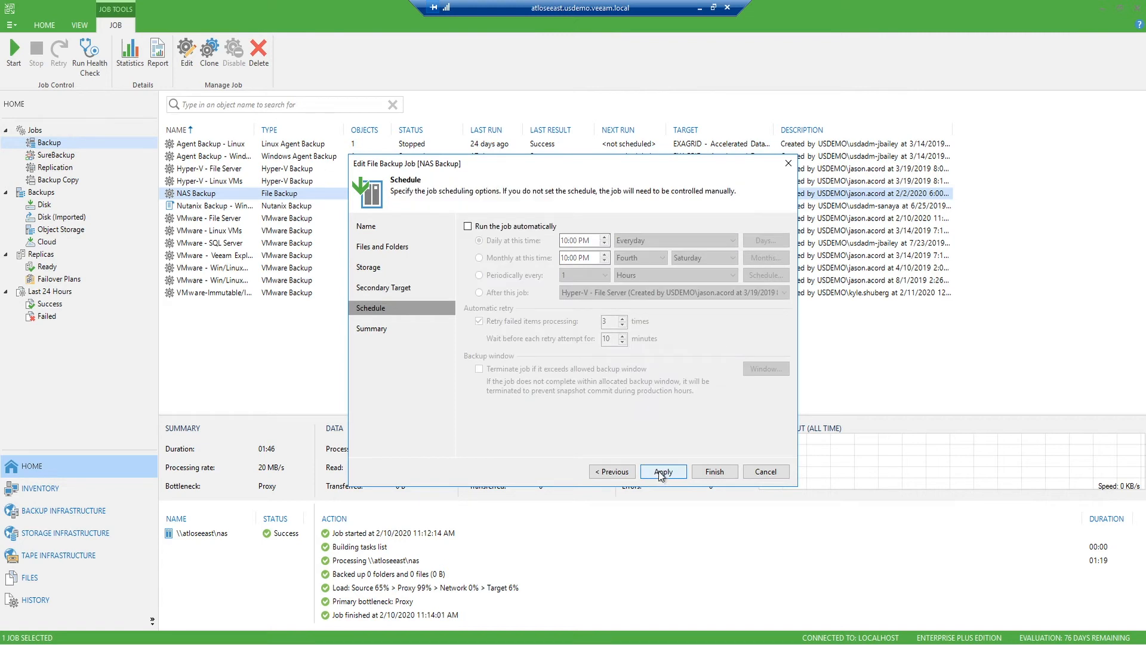
# - Try automatic scheduling for the job with a periodic interval in hours, switch to daily at 10:00 PM, and exit without applying changes
pyautogui.click(468, 227)
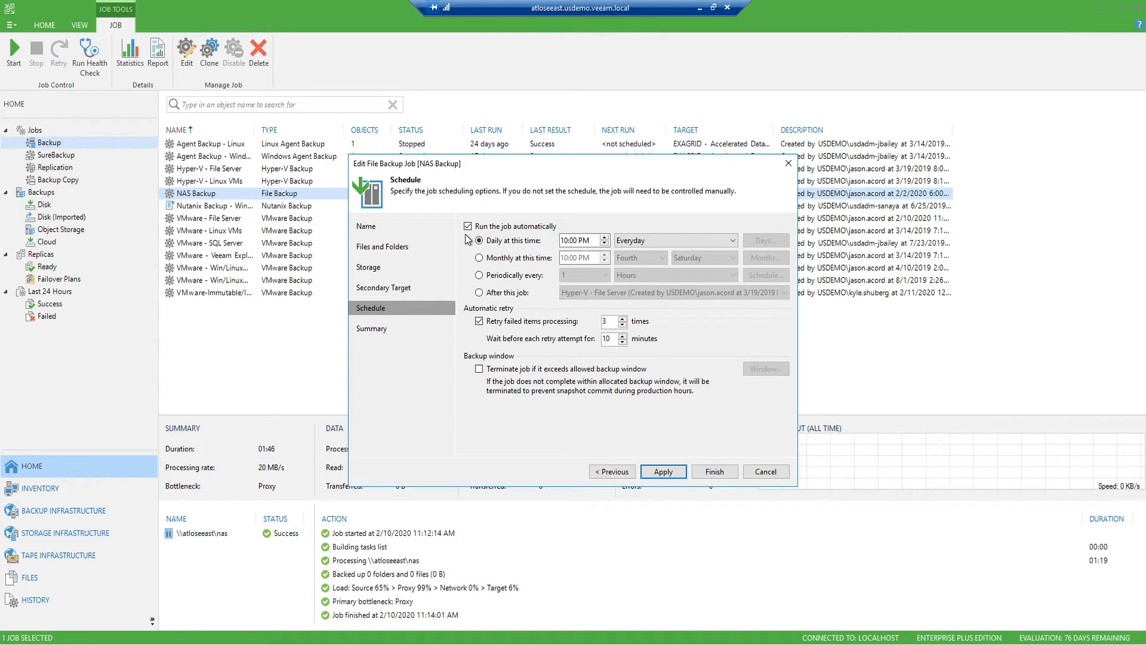
pyautogui.click(497, 276)
pyautogui.click(650, 276)
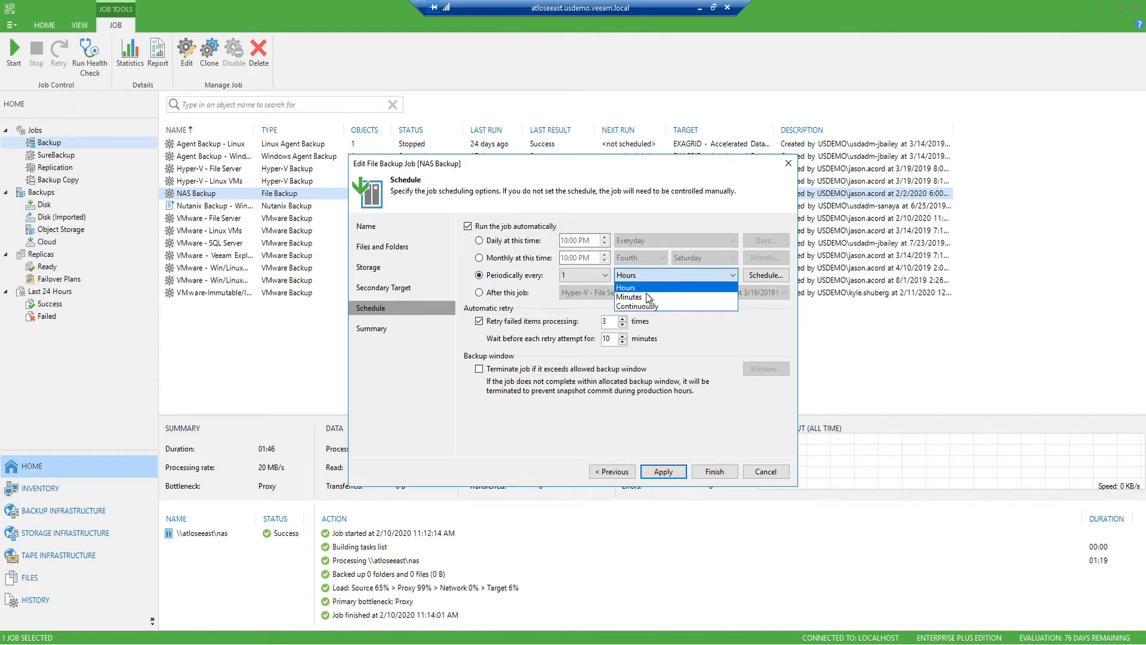
pyautogui.click(407, 390)
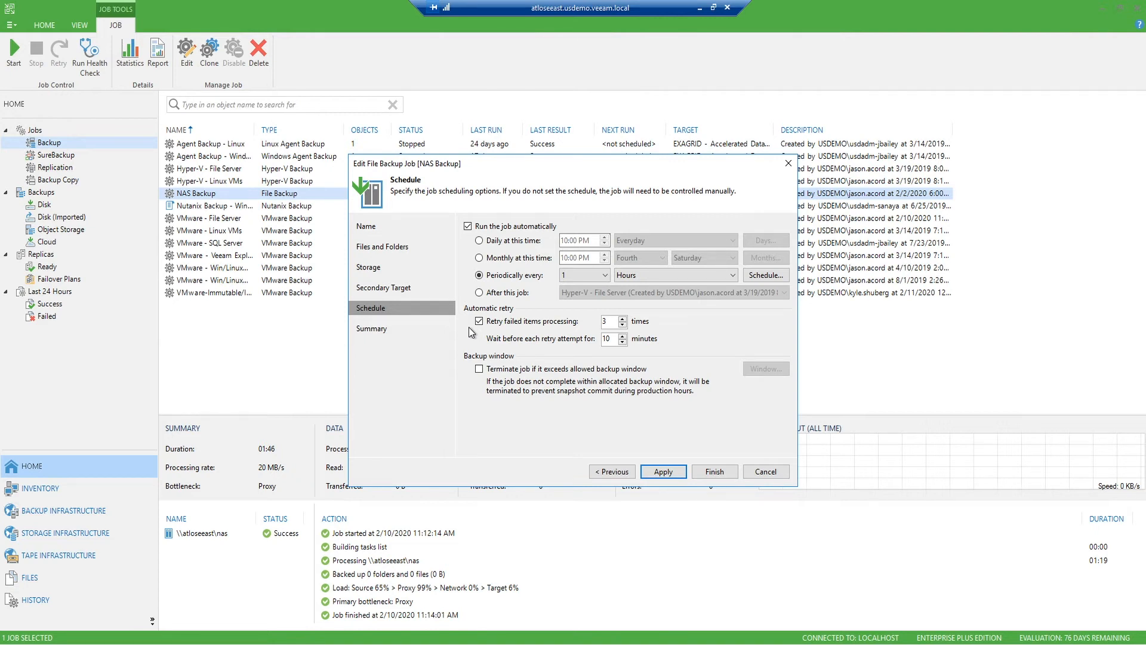
pyautogui.click(479, 241)
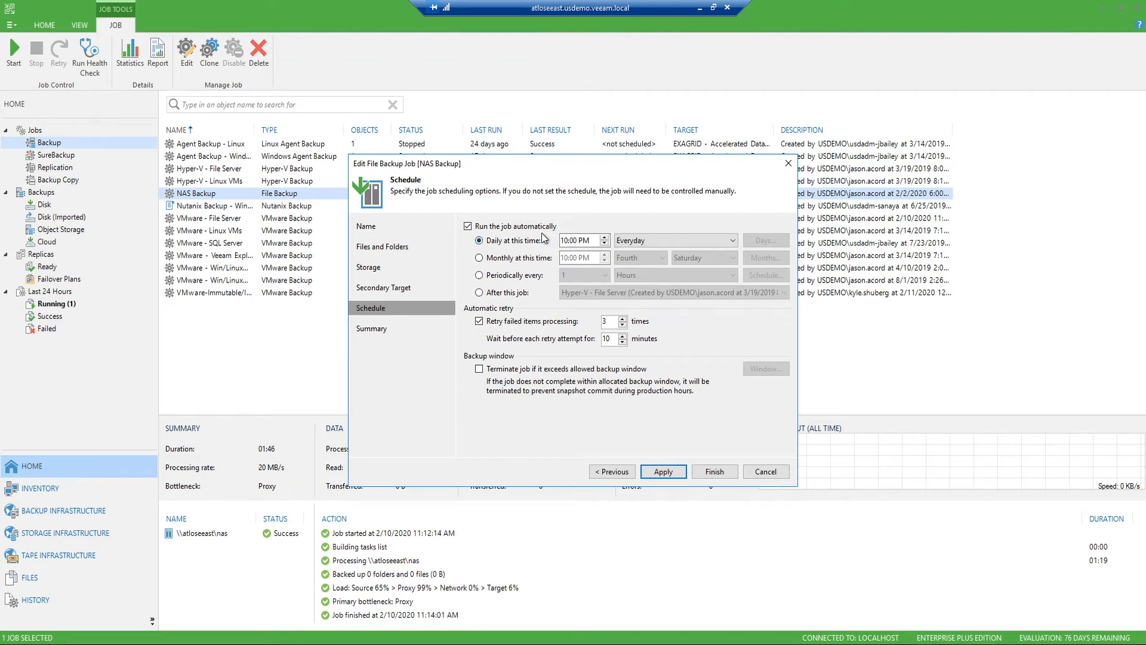
pyautogui.click(760, 476)
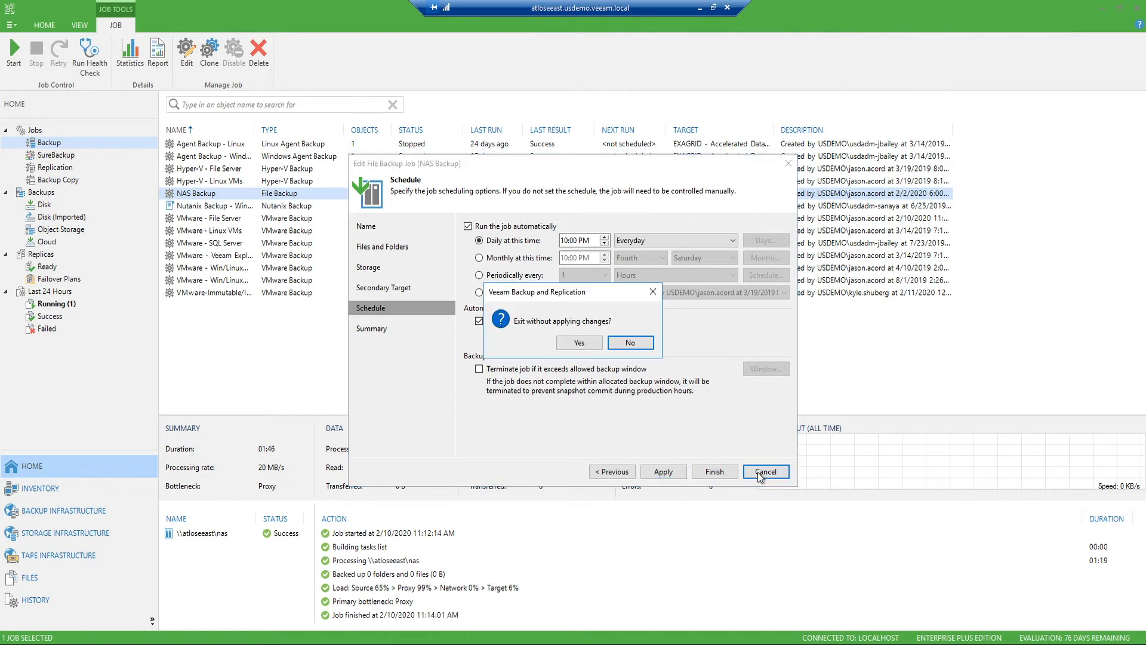
pyautogui.click(579, 343)
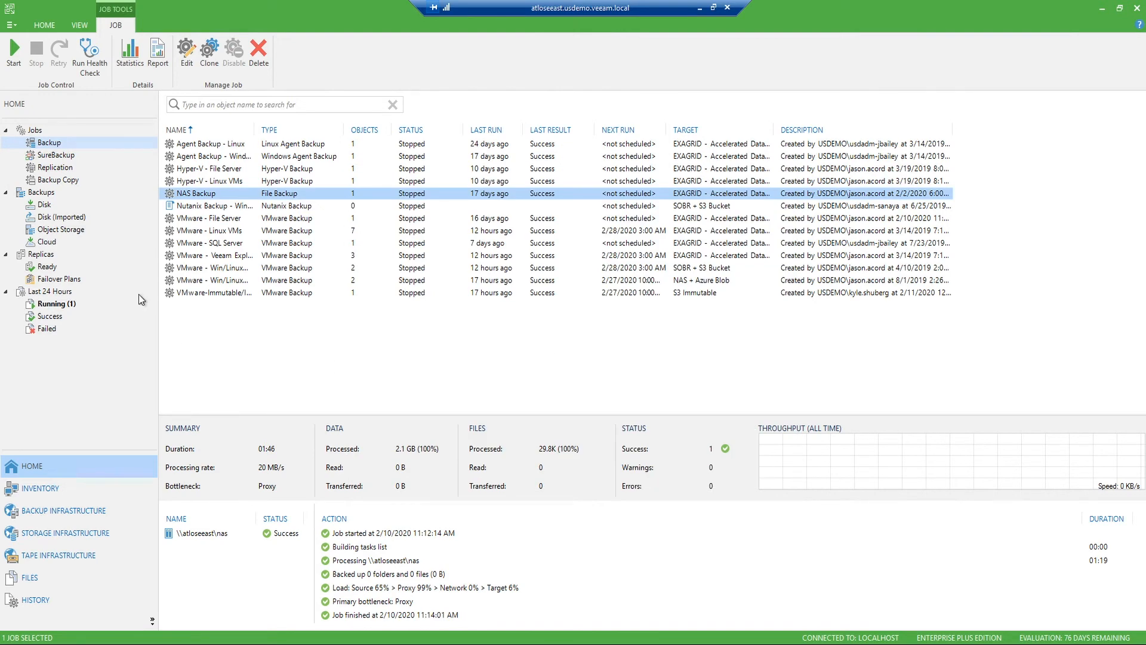
# - Find the \\atloseeast\nas share under NAS Backup in the disk backups and open it for restoring files and folders
pyautogui.click(42, 206)
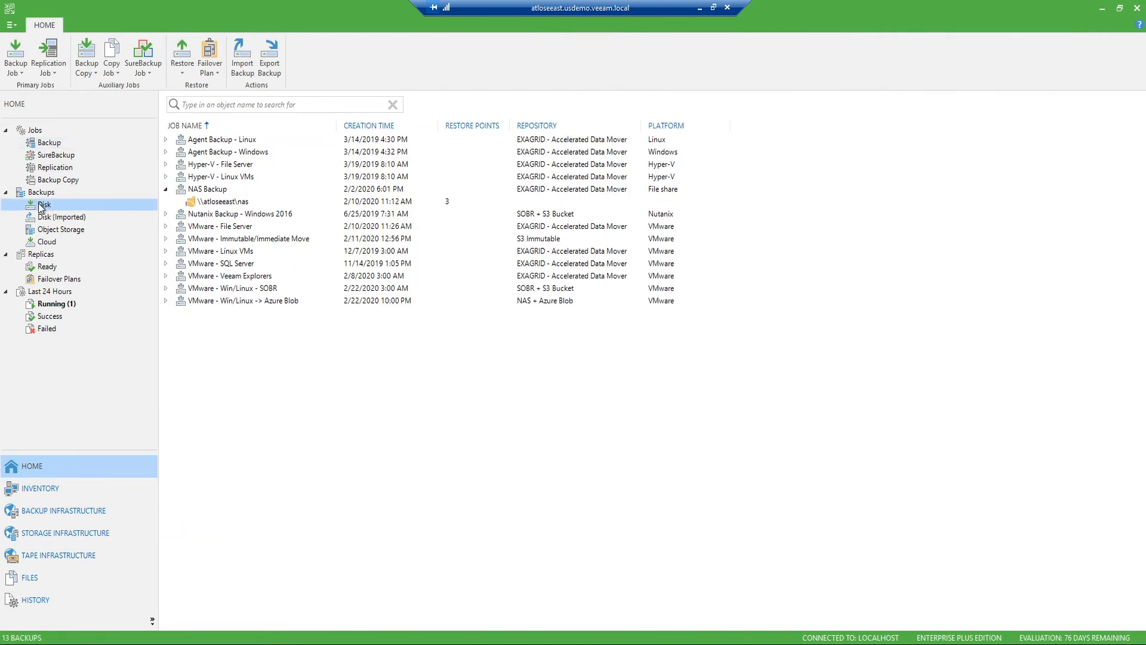
pyautogui.click(208, 190)
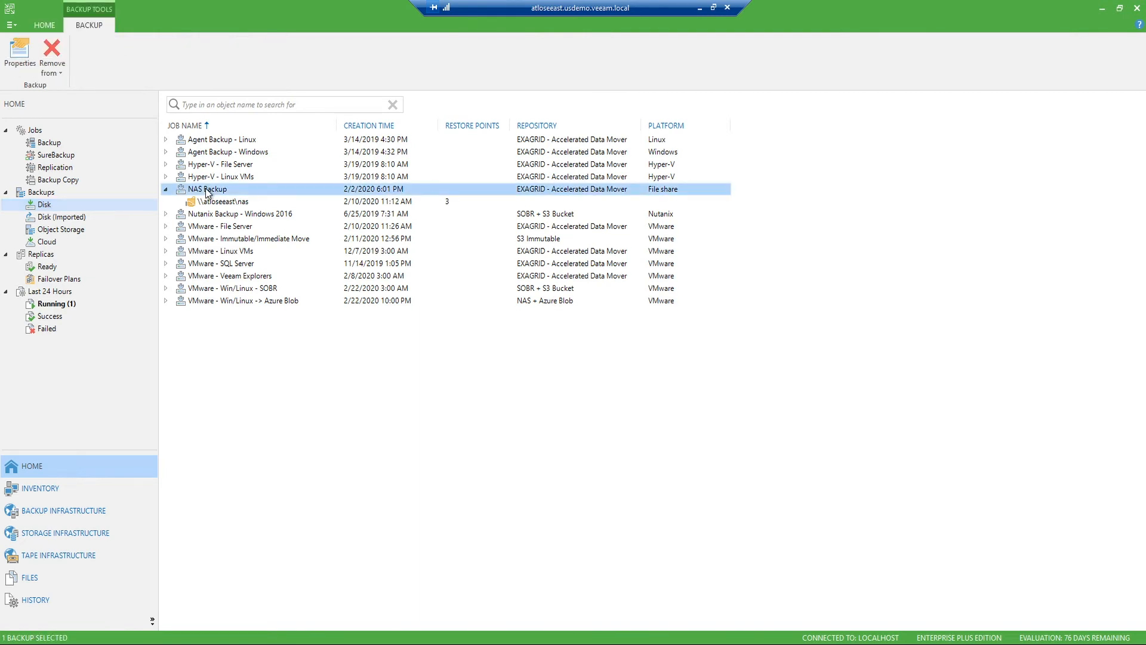
pyautogui.rightClick(206, 202)
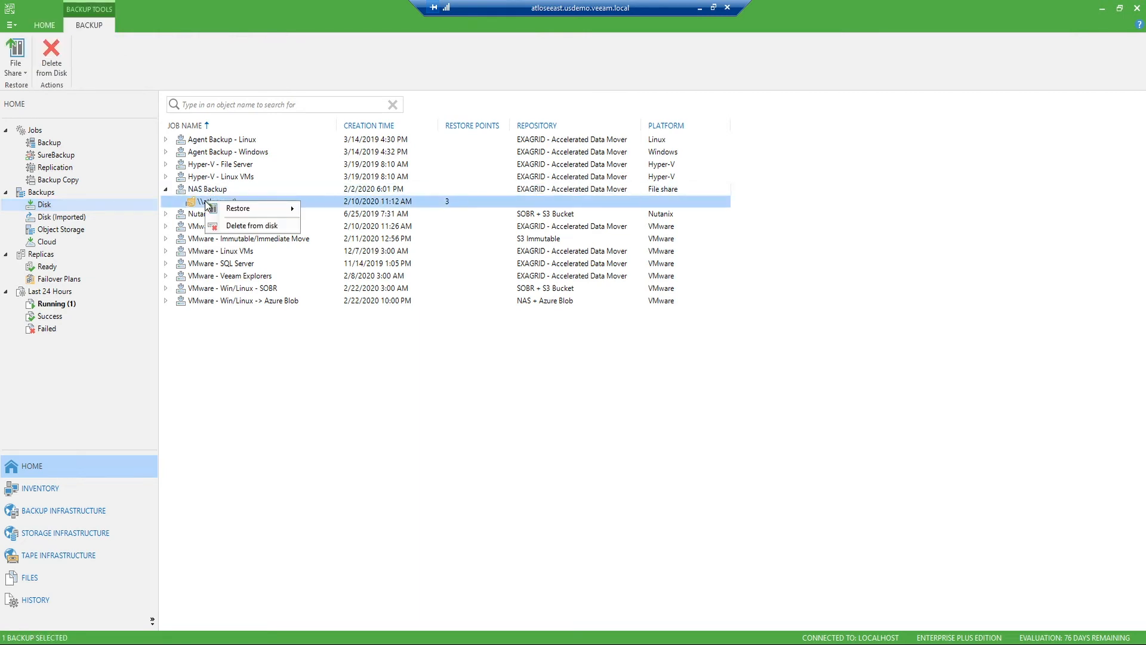
pyautogui.moveTo(218, 212)
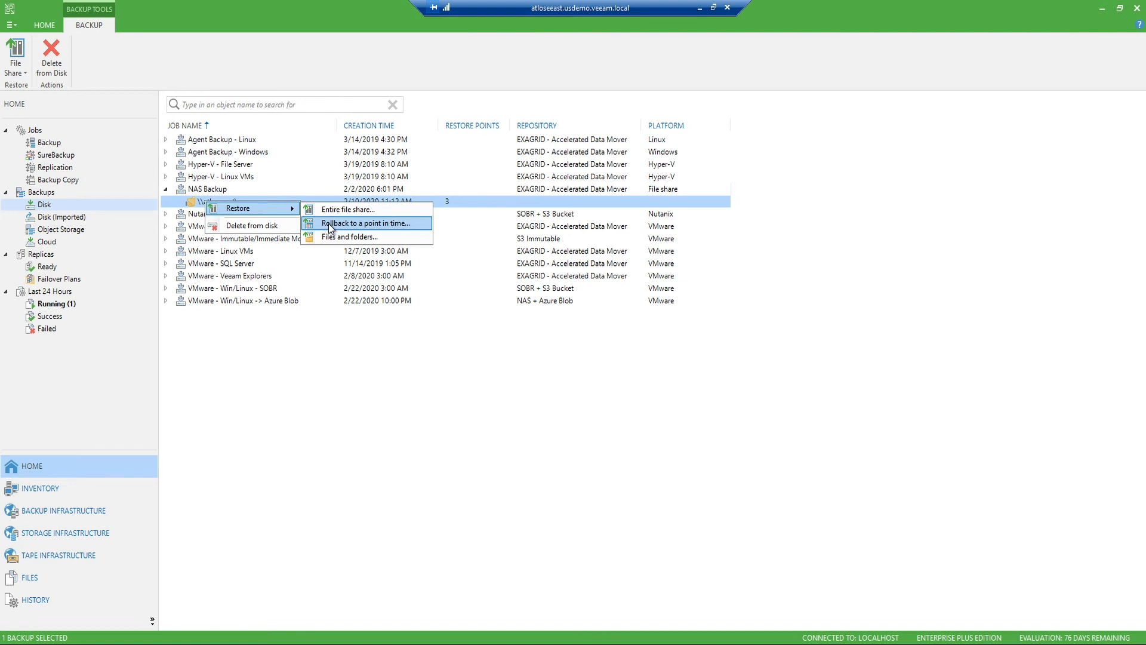
pyautogui.click(317, 238)
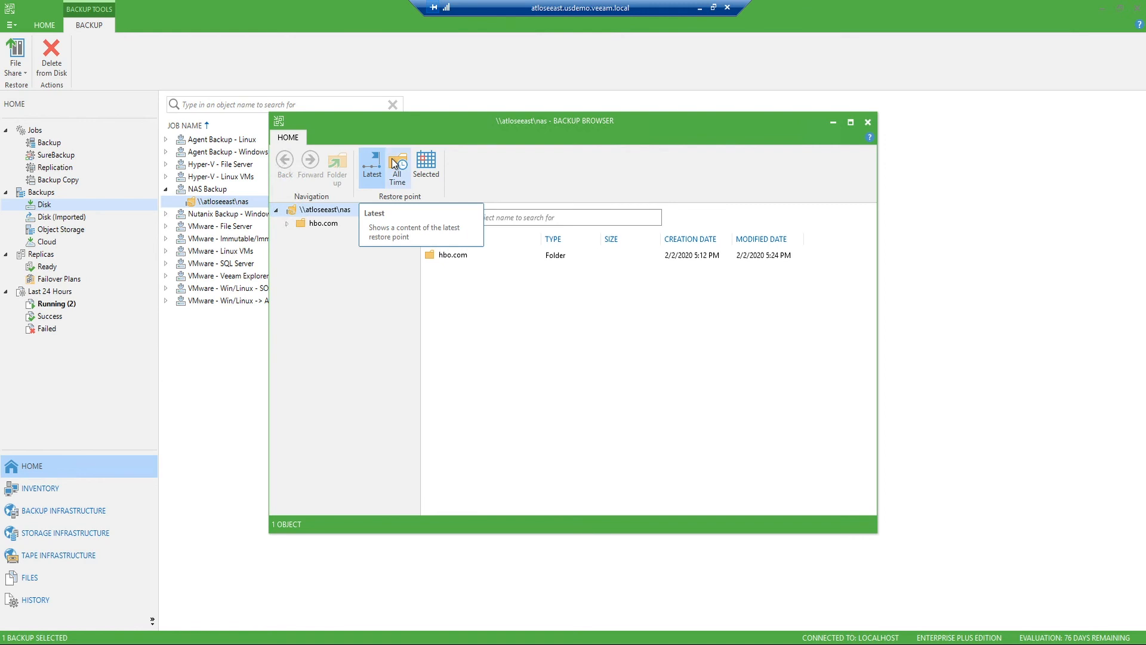
# - Look through the share's content at the selected restore points of 2/3/2020, 2/2/2020 and 2/10/2020, and return to the latest view
pyautogui.click(426, 160)
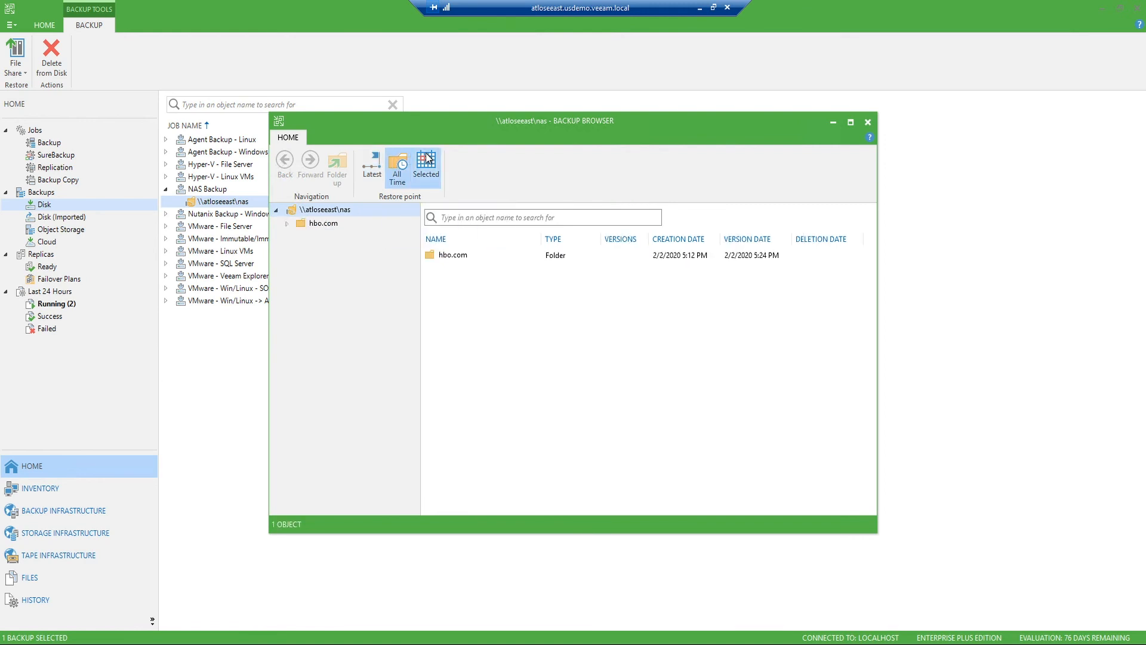
pyautogui.click(594, 169)
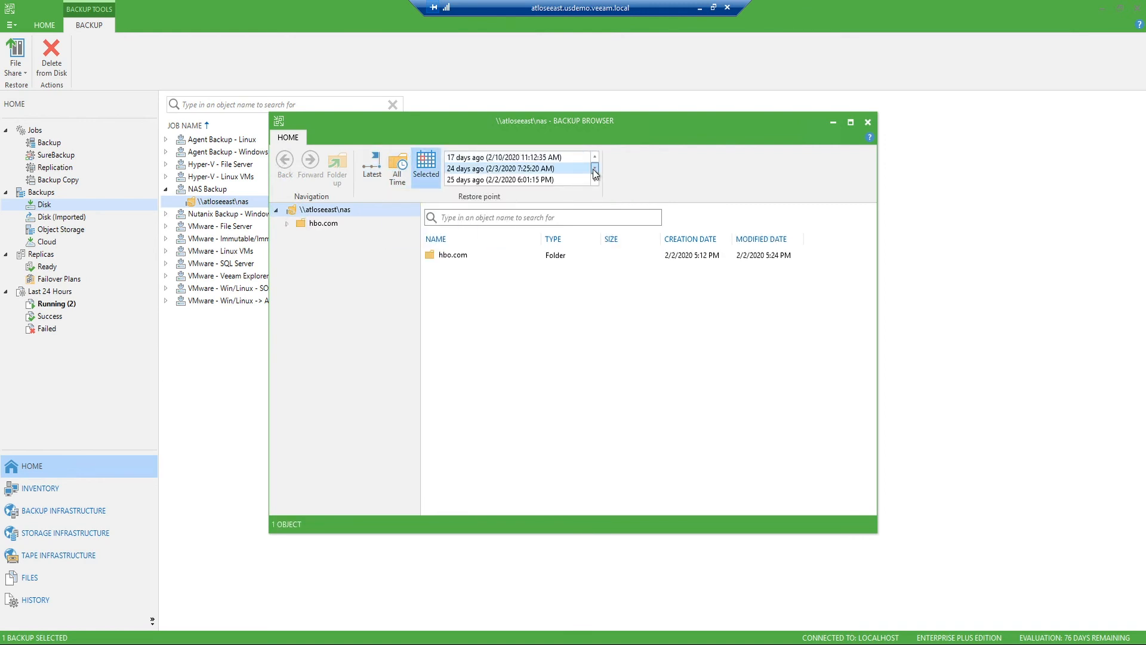
pyautogui.click(595, 169)
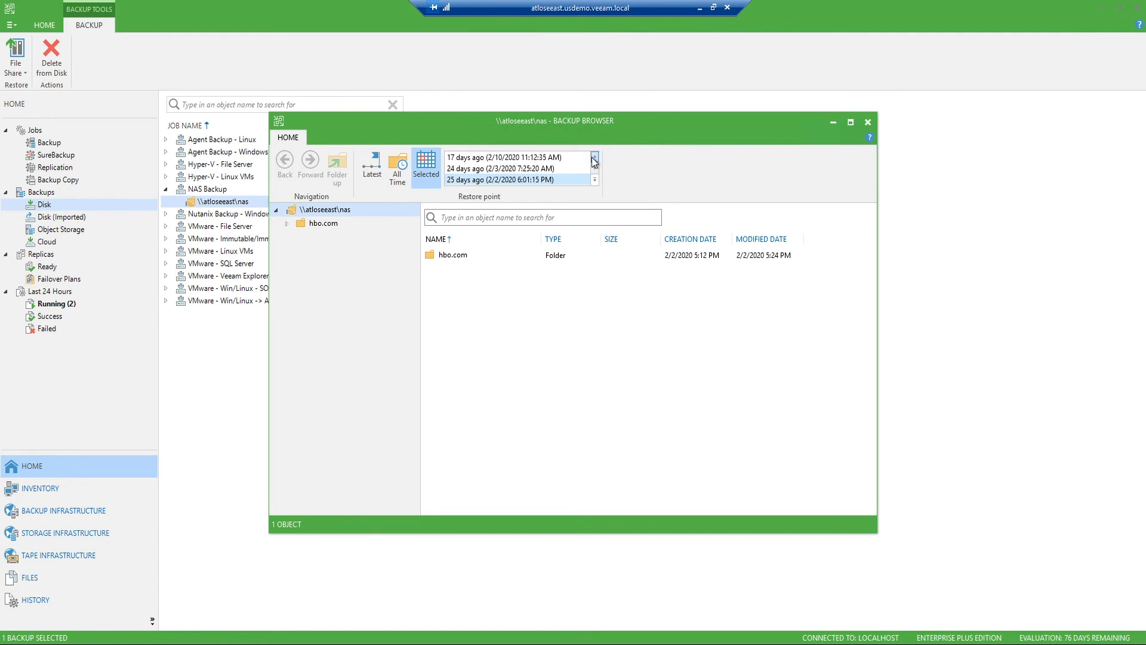
pyautogui.click(594, 157)
pyautogui.click(594, 157)
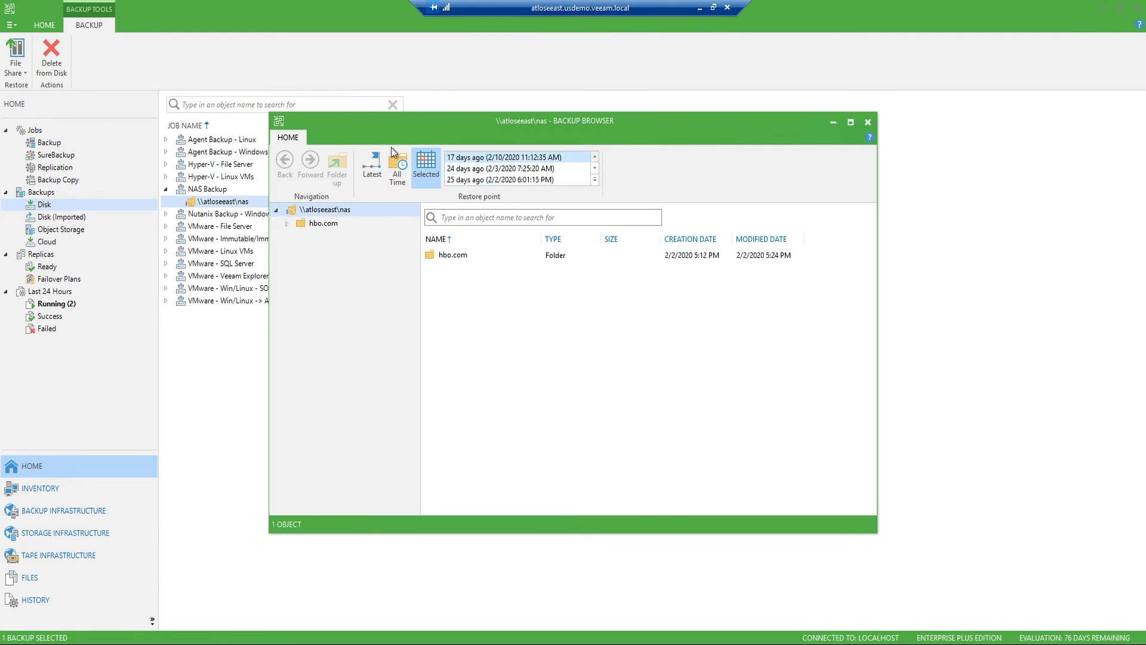
pyautogui.click(373, 157)
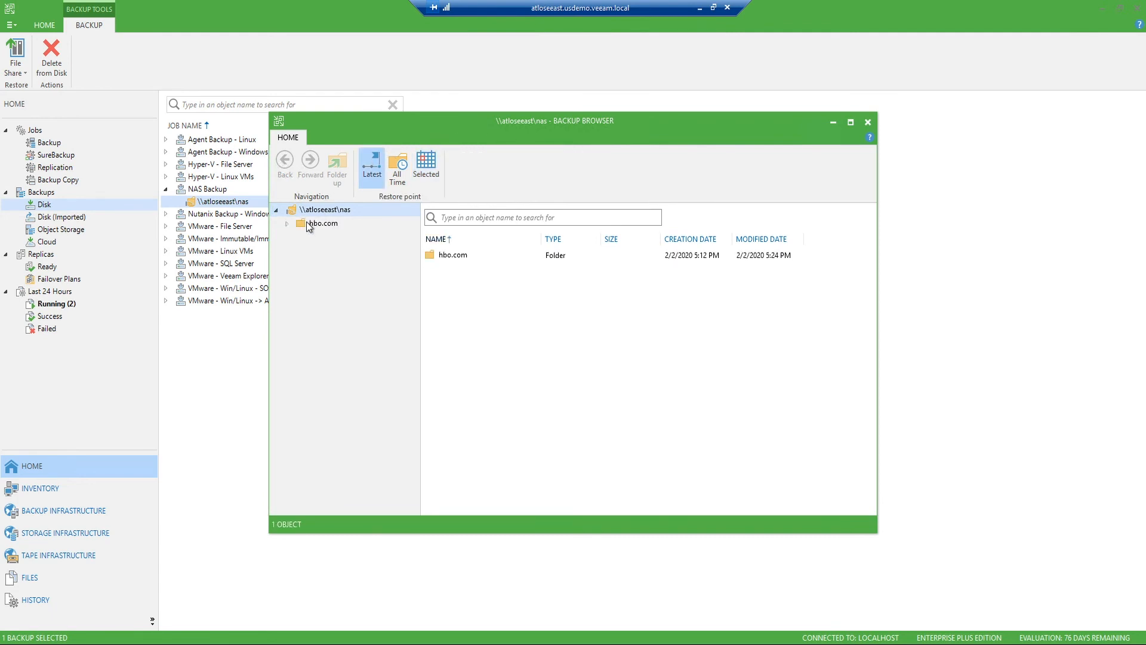
# - Expand the hbo.com folder in the backup and bring up the restore options for its chernobyl folder
pyautogui.click(283, 225)
pyautogui.click(283, 224)
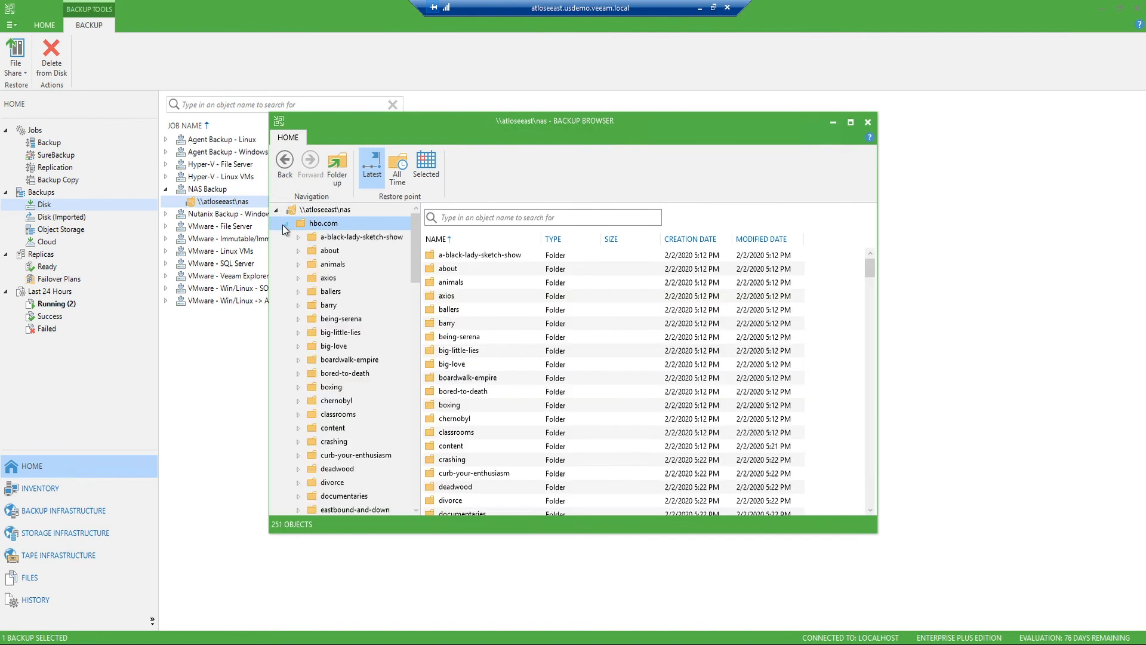
pyautogui.rightClick(329, 403)
pyautogui.moveTo(341, 408)
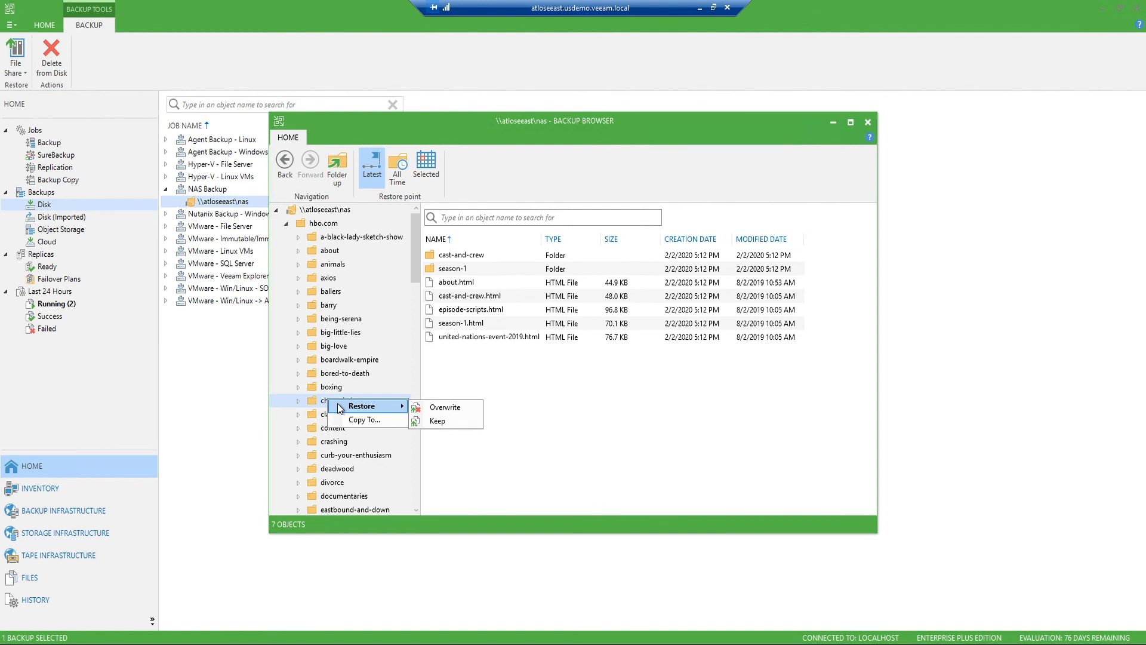